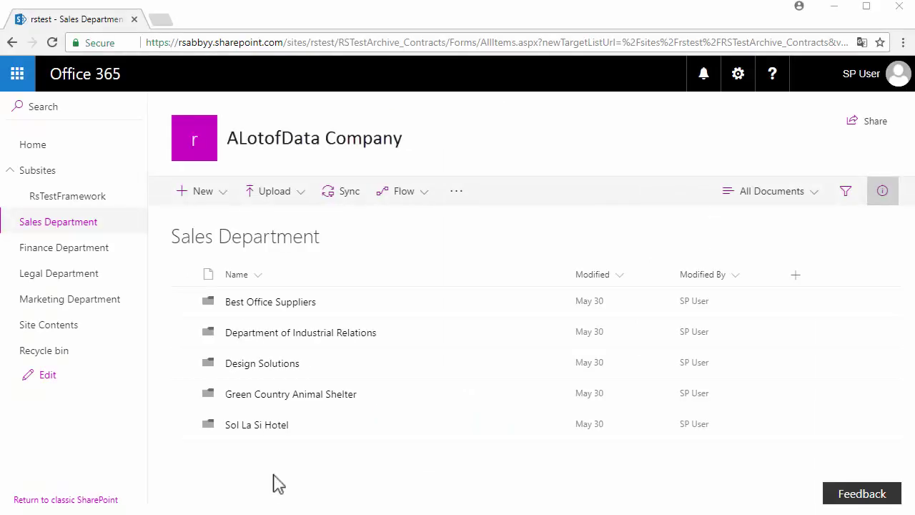
# Look into Best Office Suppliers, then open the Department of Industrial Relations folder.
pyautogui.click(272, 302)
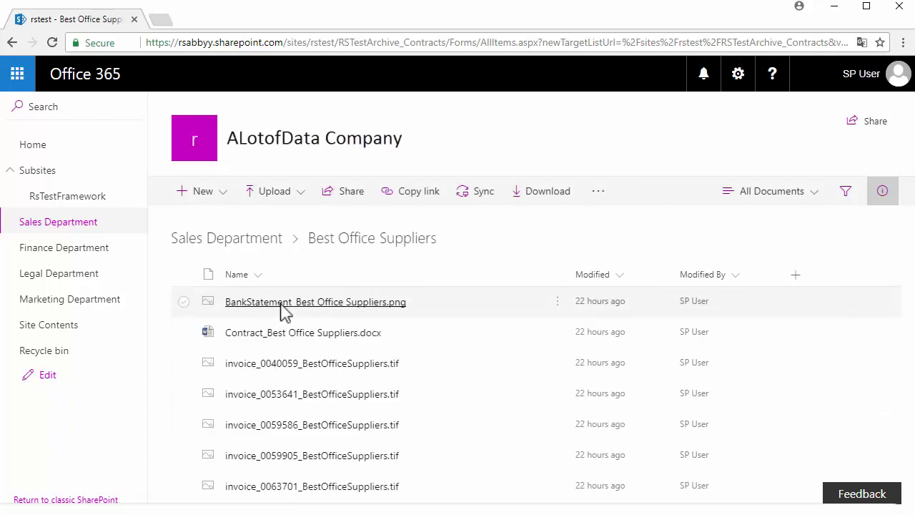
pyautogui.click(256, 239)
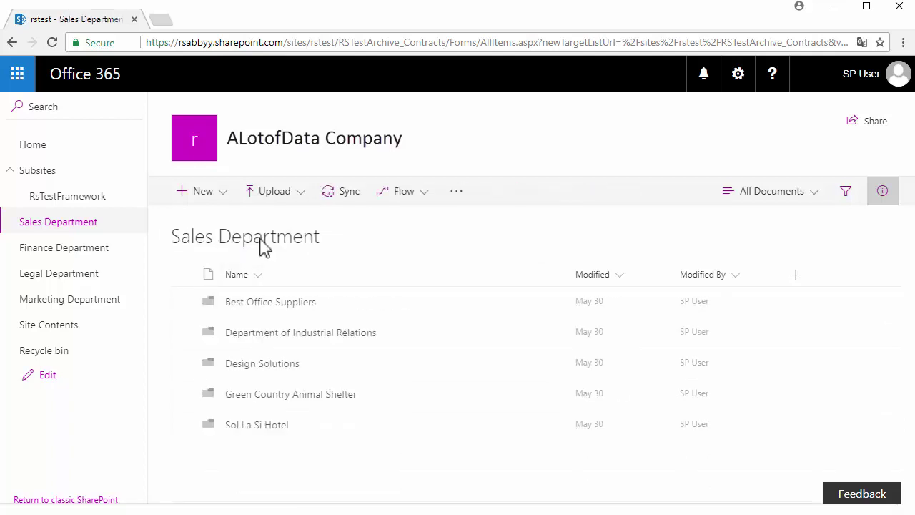
pyautogui.click(293, 336)
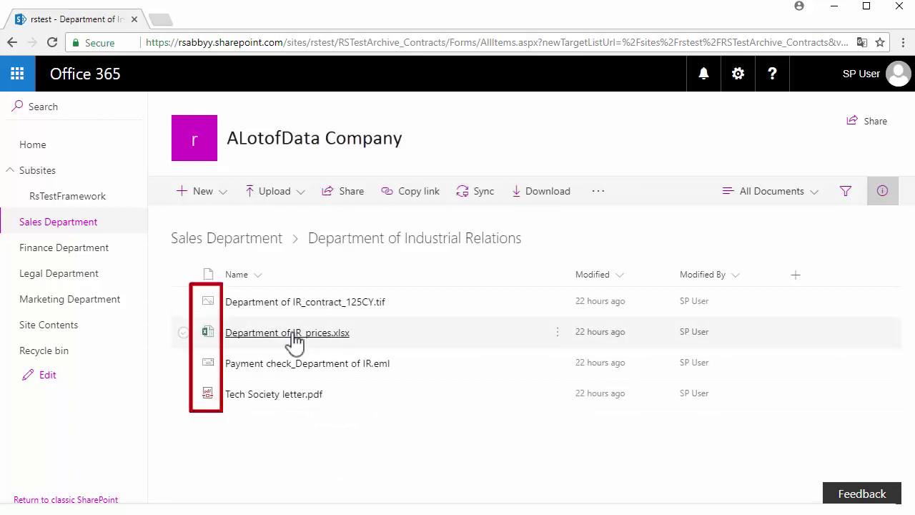
# Search the site for the applicant's name and check the IR_contract_125CY.tif contract isn't found.
pyautogui.click(128, 104)
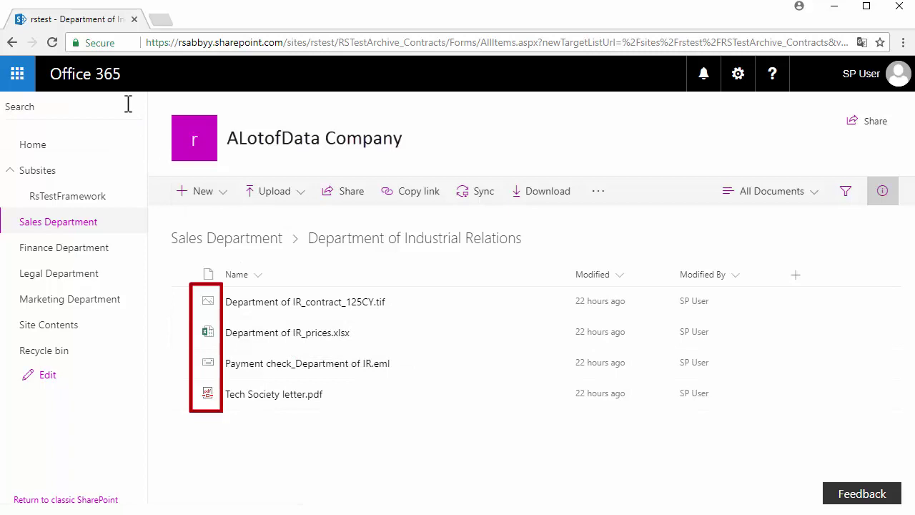
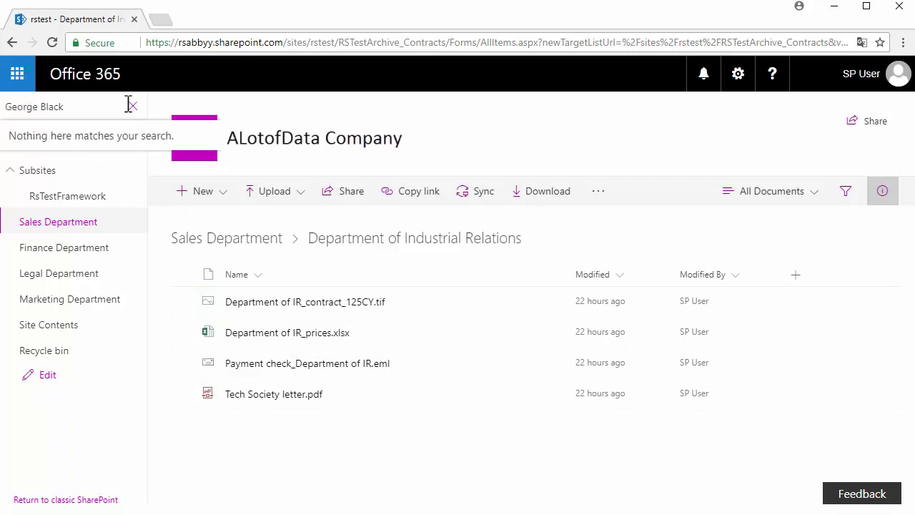
pyautogui.click(264, 309)
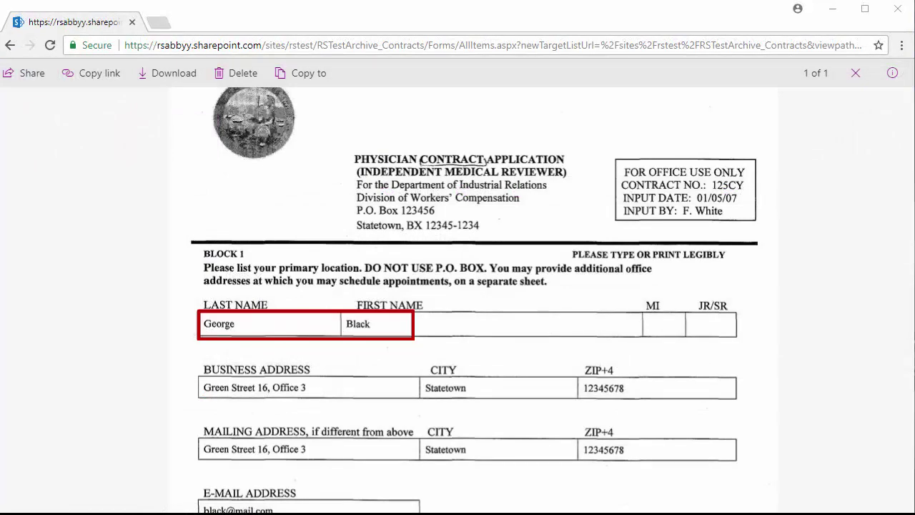
pyautogui.click(855, 73)
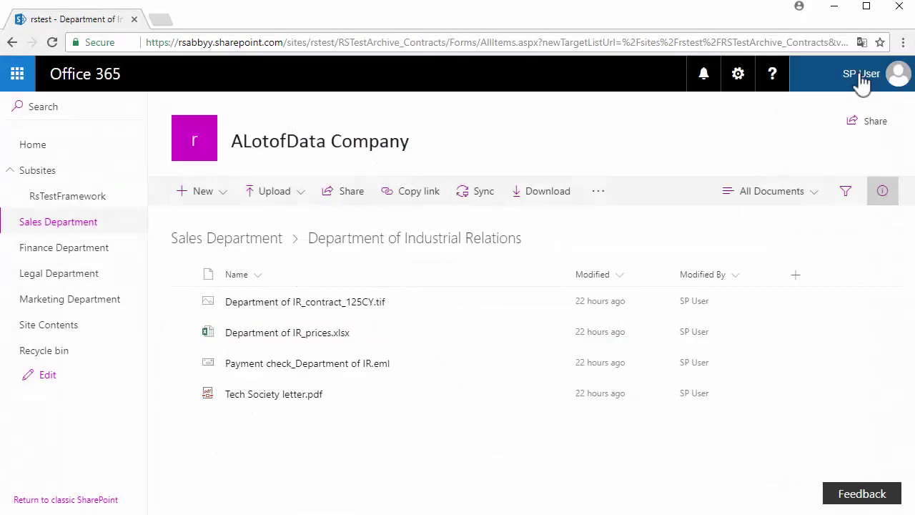
# Return to the Sales Department list and start the Sharepoint archive normalization workflow.
pyautogui.click(272, 242)
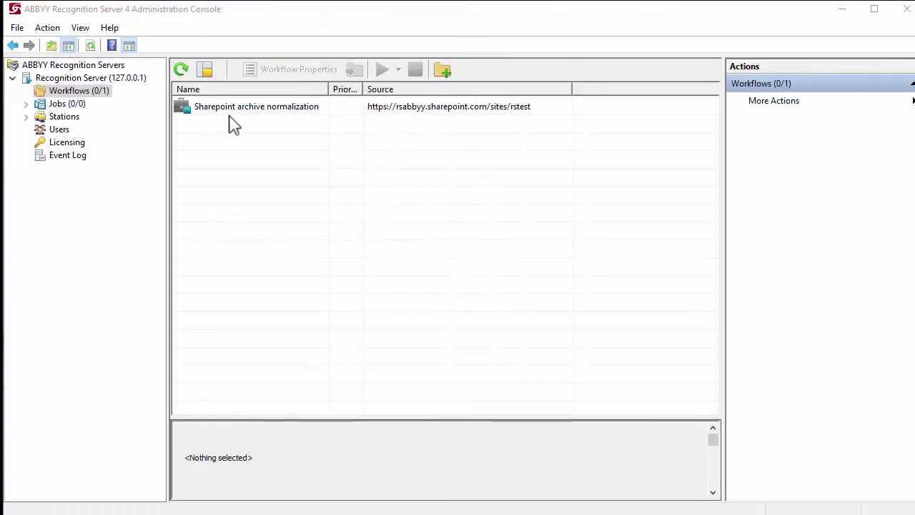
pyautogui.click(233, 111)
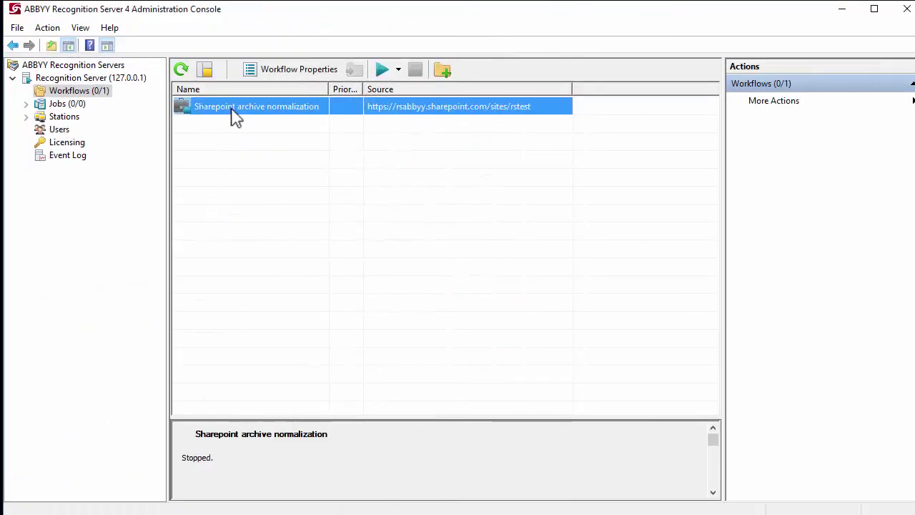
pyautogui.click(381, 71)
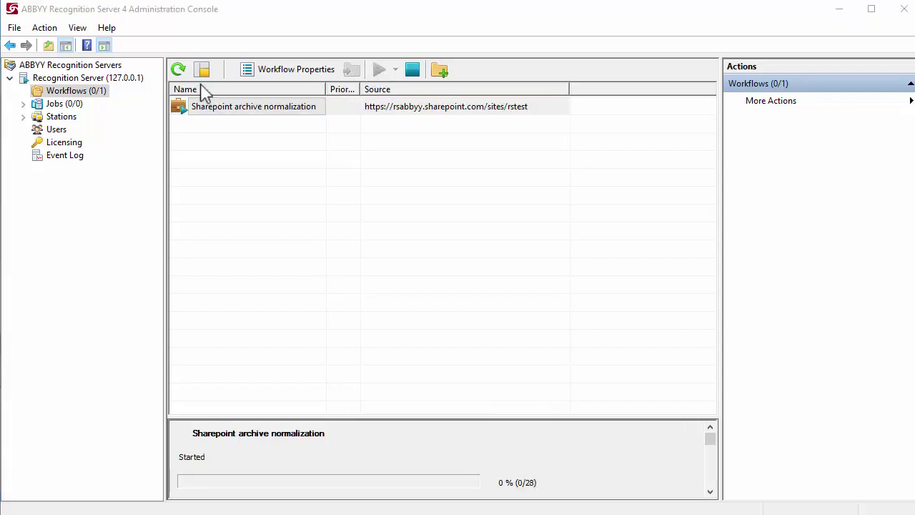
# Follow the workflow's processing jobs, refreshing the Jobs list twice.
pyautogui.click(79, 105)
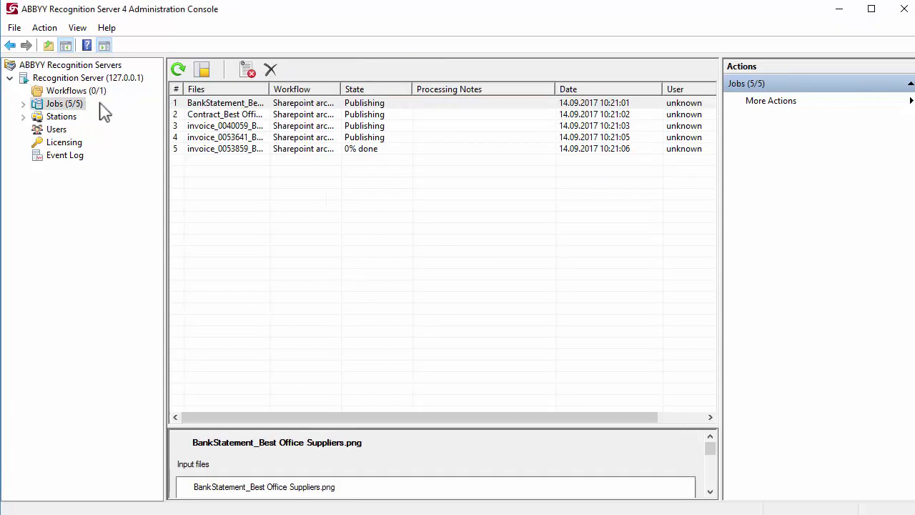
pyautogui.click(183, 74)
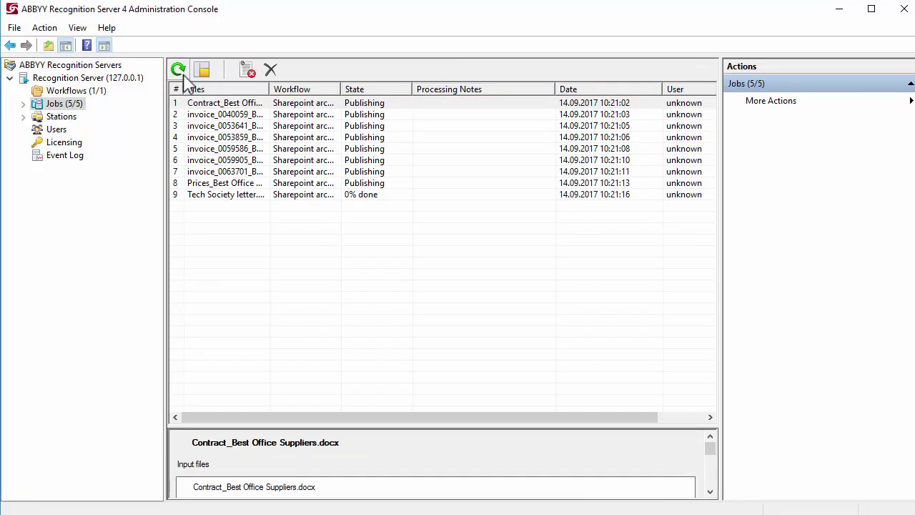
pyautogui.click(183, 77)
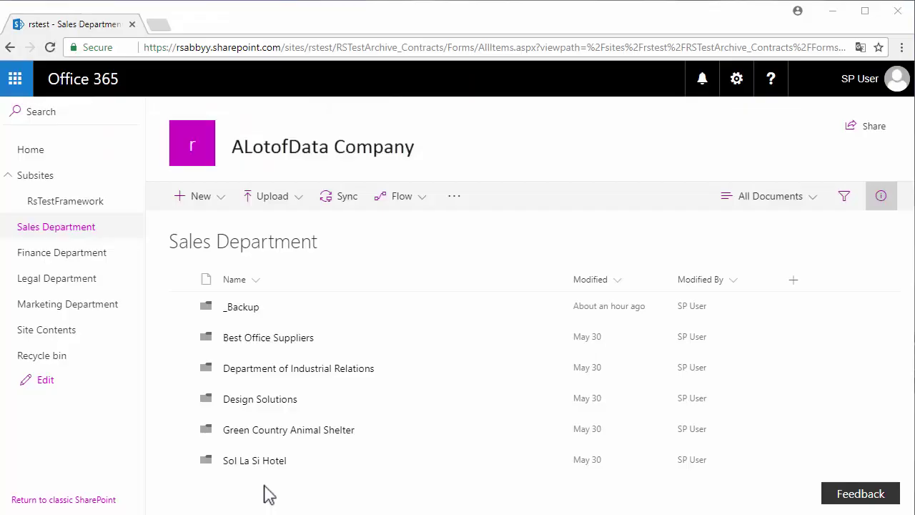
# Browse the converted Best Office Suppliers PDFs, then open Department of Industrial Relations.
pyautogui.click(305, 343)
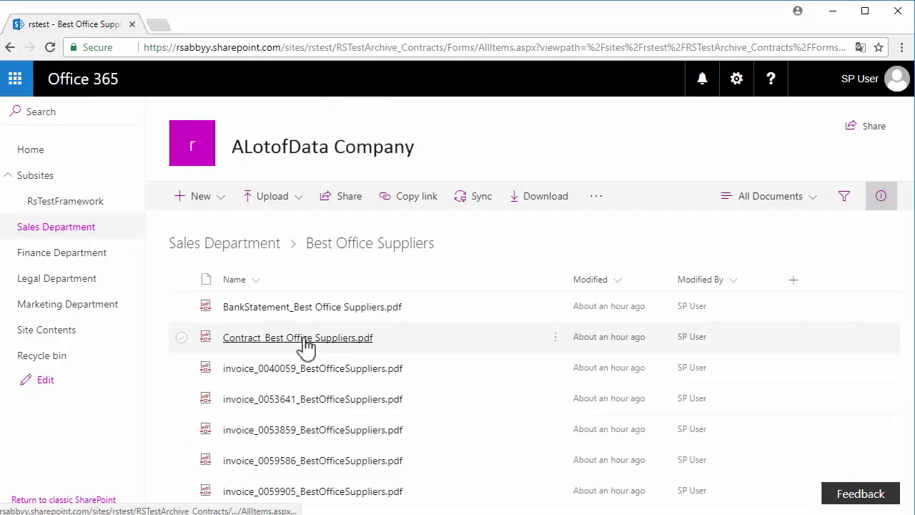
pyautogui.click(274, 250)
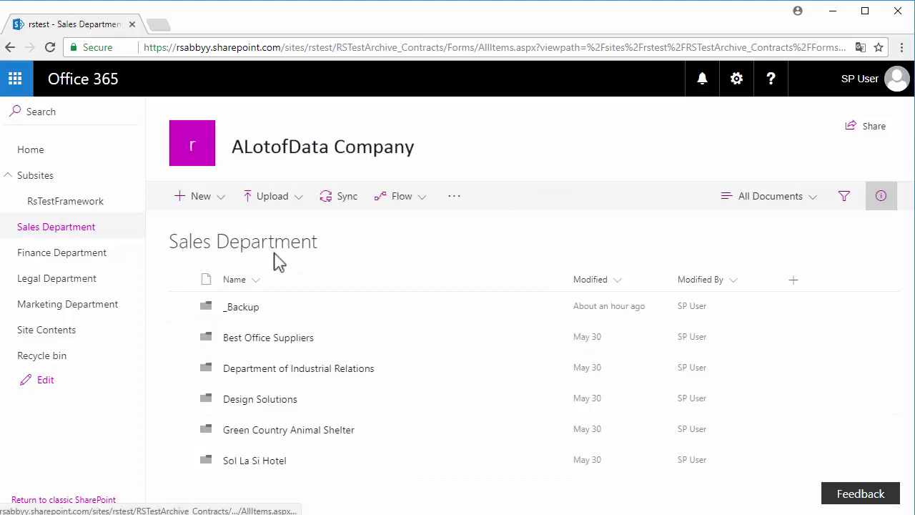
pyautogui.click(352, 376)
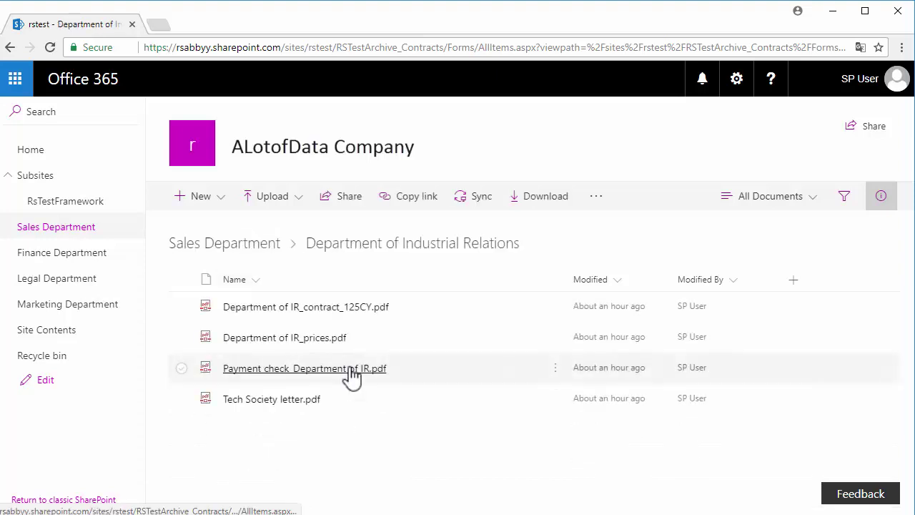
# Search the applicant's name, open the matching contract PDF and find the name inside it.
pyautogui.click(133, 113)
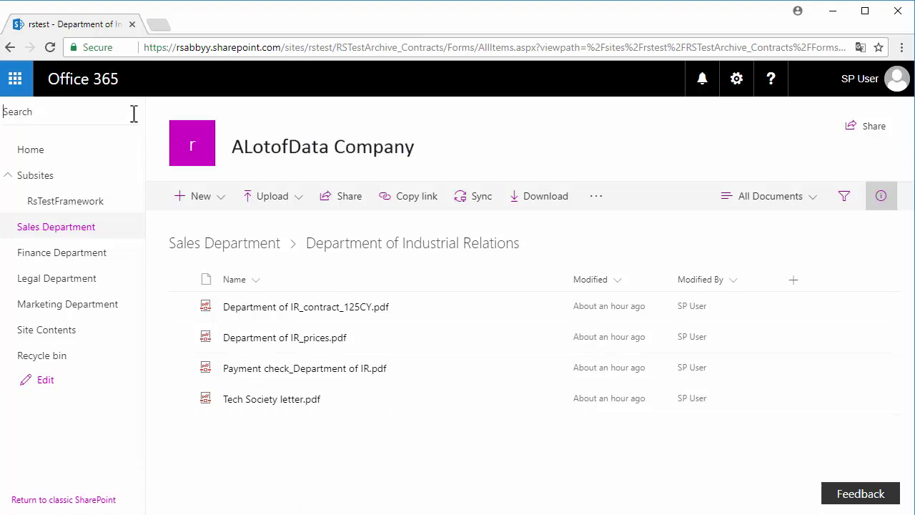
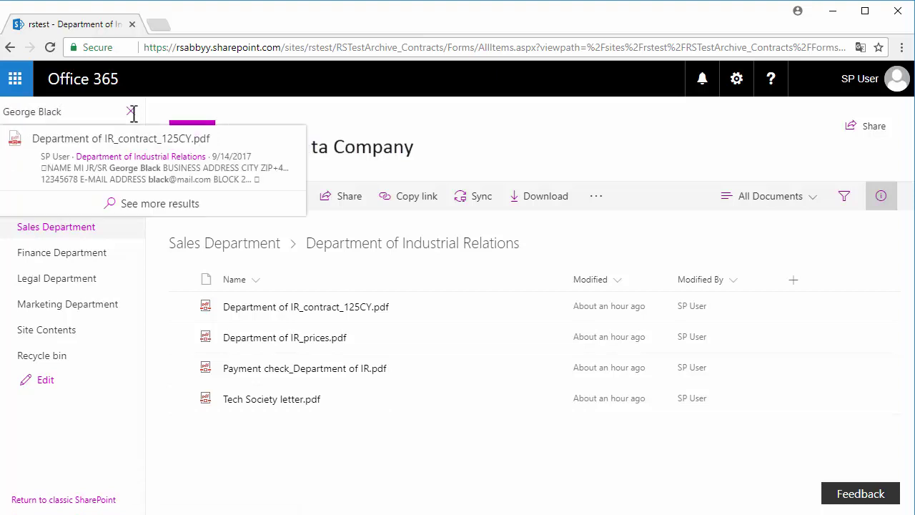
pyautogui.click(177, 142)
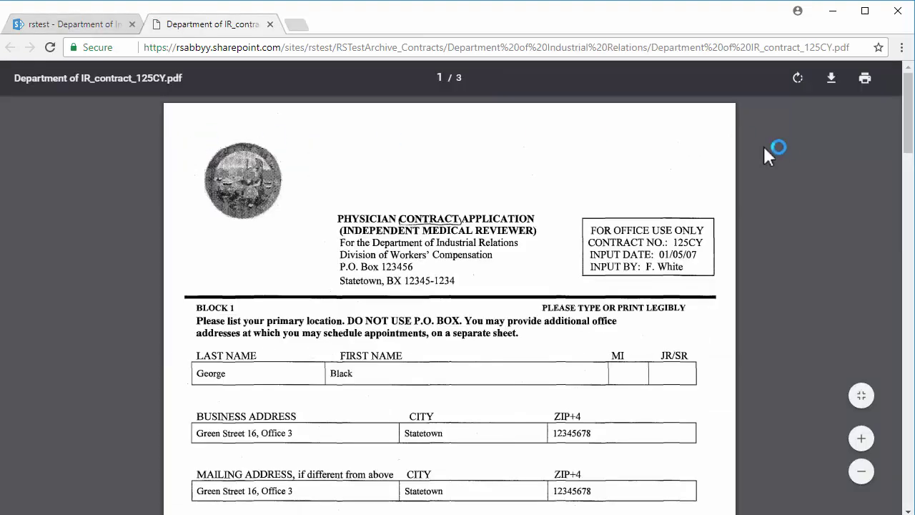
pyautogui.hotkey('ctrl', 'f')
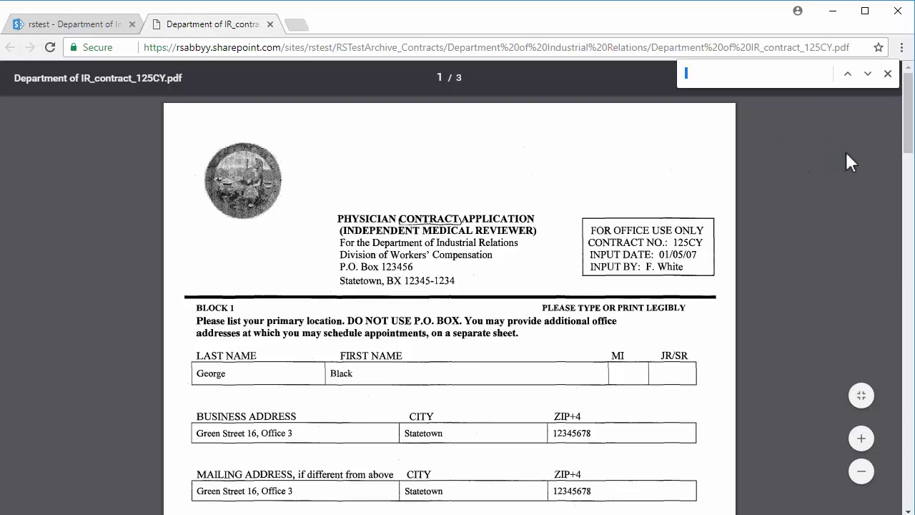
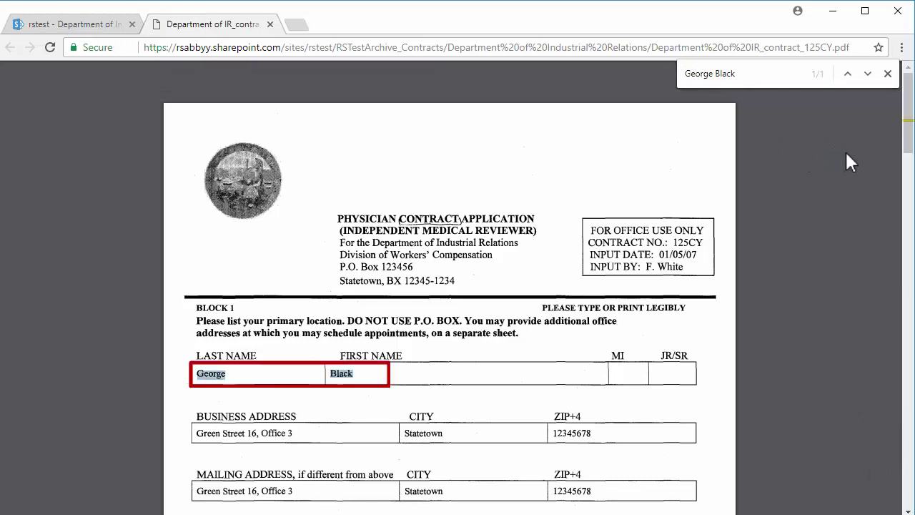
pyautogui.click(270, 24)
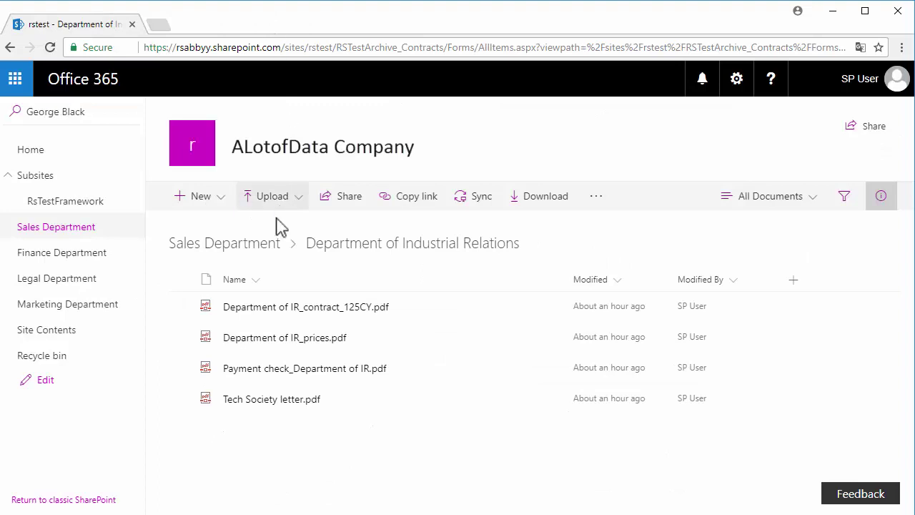
# Open the _Backup folder's copy of the Department of Industrial Relations folder.
pyautogui.click(276, 243)
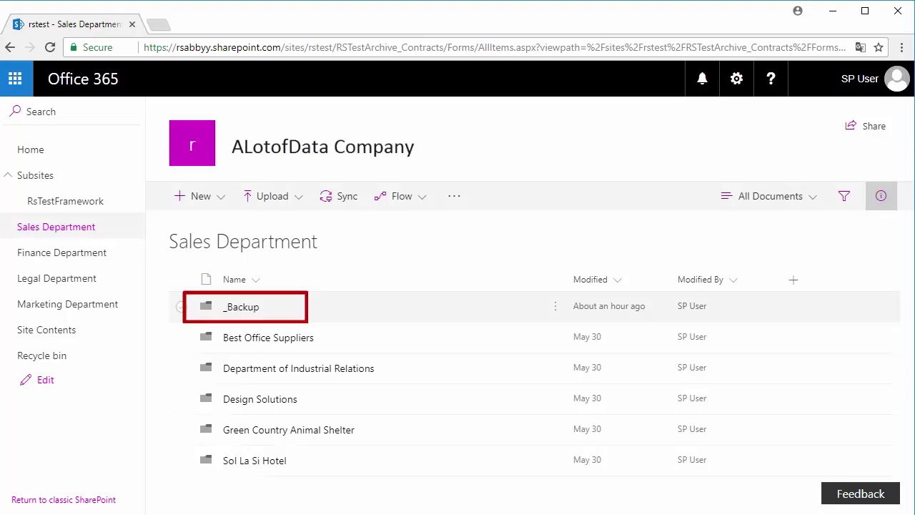
pyautogui.click(249, 309)
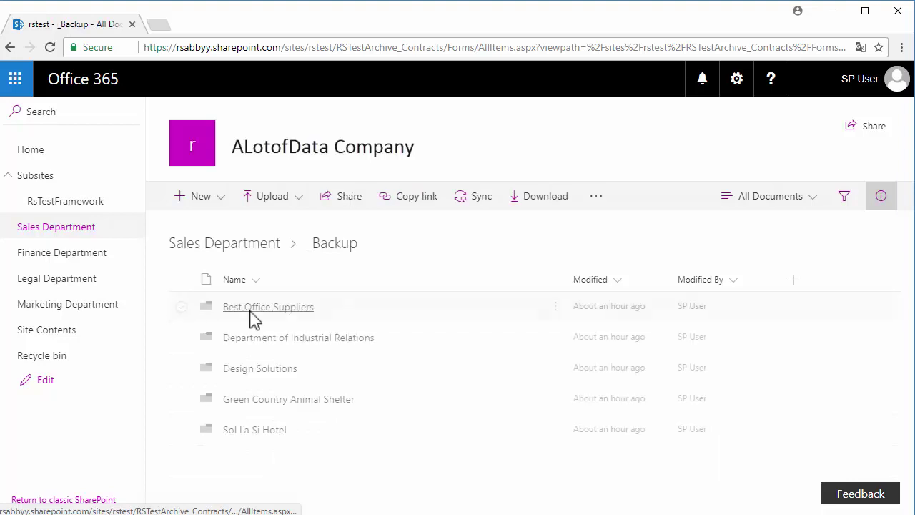
pyautogui.click(251, 314)
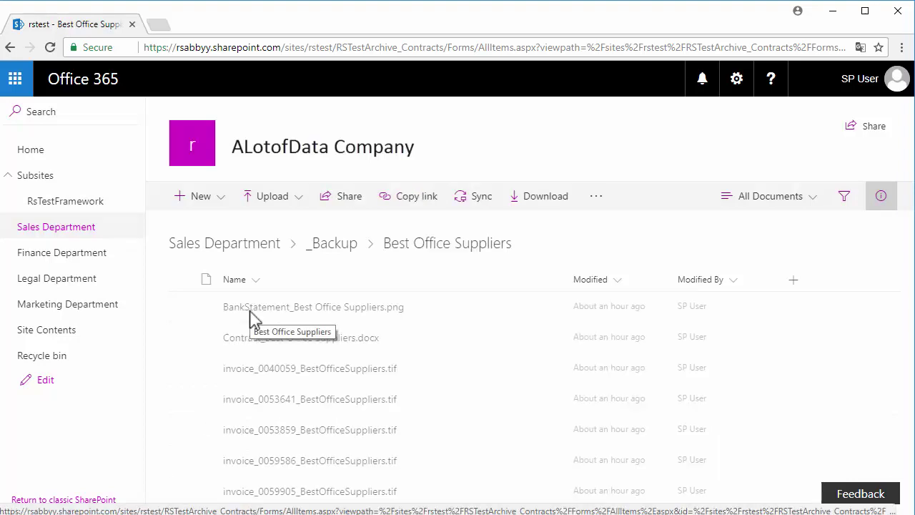
pyautogui.click(328, 245)
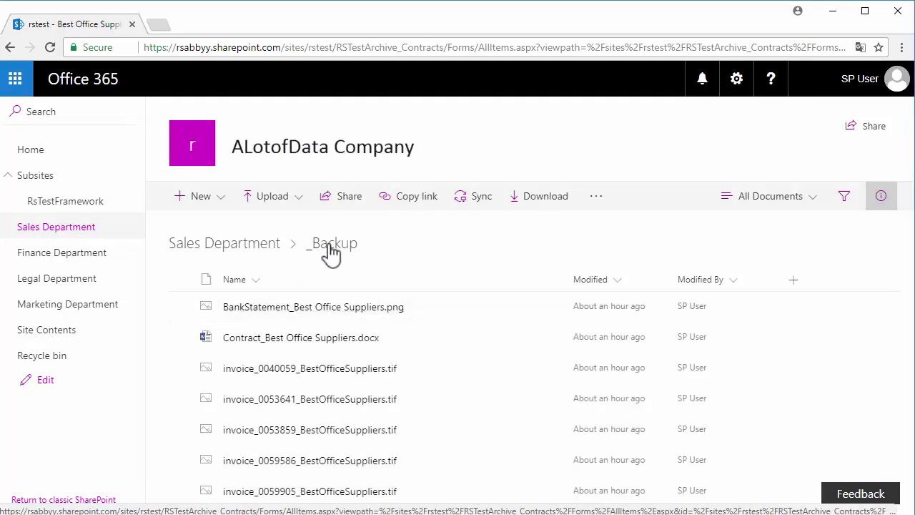
pyautogui.click(332, 339)
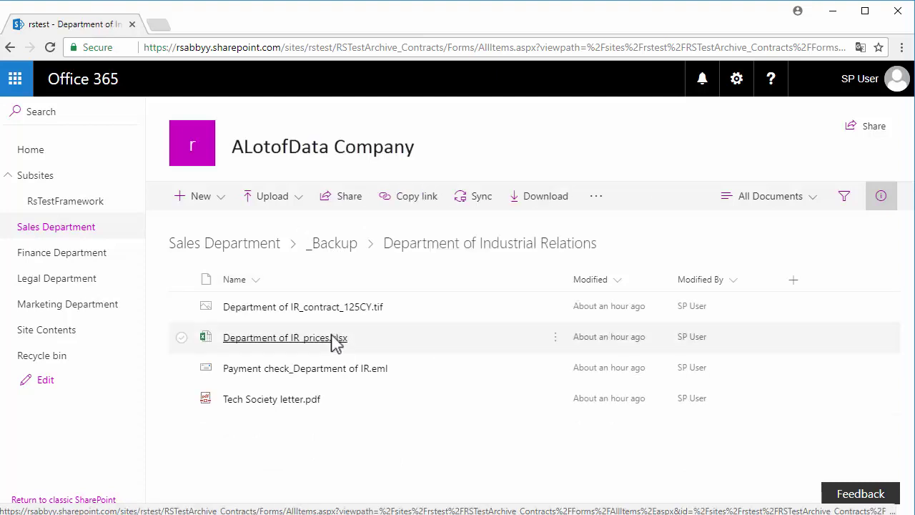
# Add the Source File Path and Source Files columns to the library view.
pyautogui.click(795, 279)
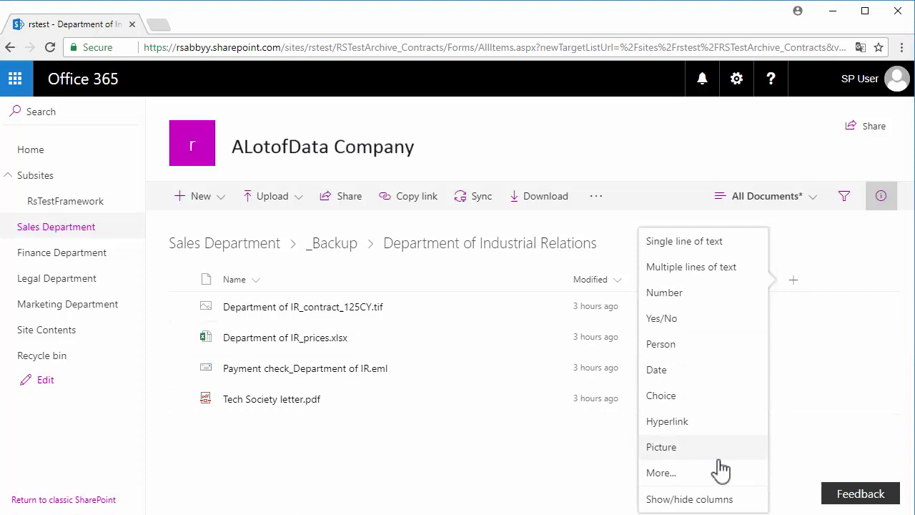
pyautogui.click(714, 499)
pyautogui.click(747, 350)
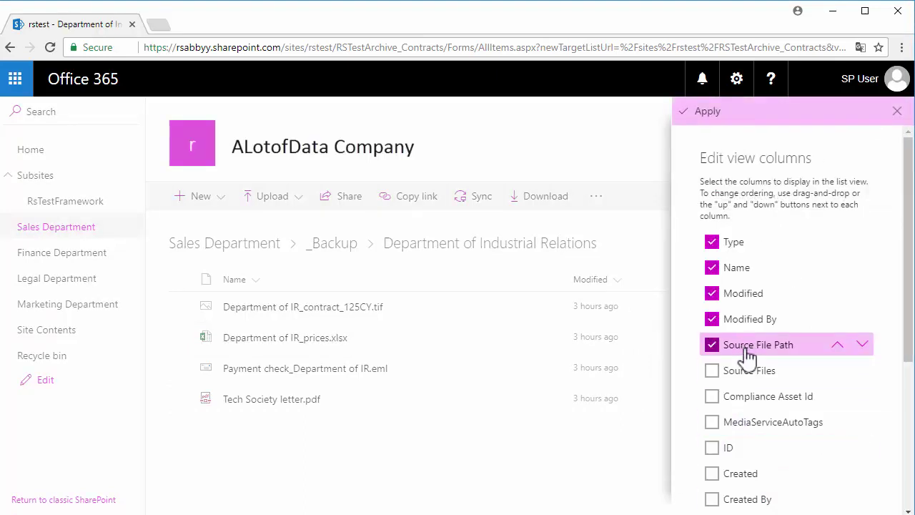
pyautogui.click(747, 371)
pyautogui.click(713, 120)
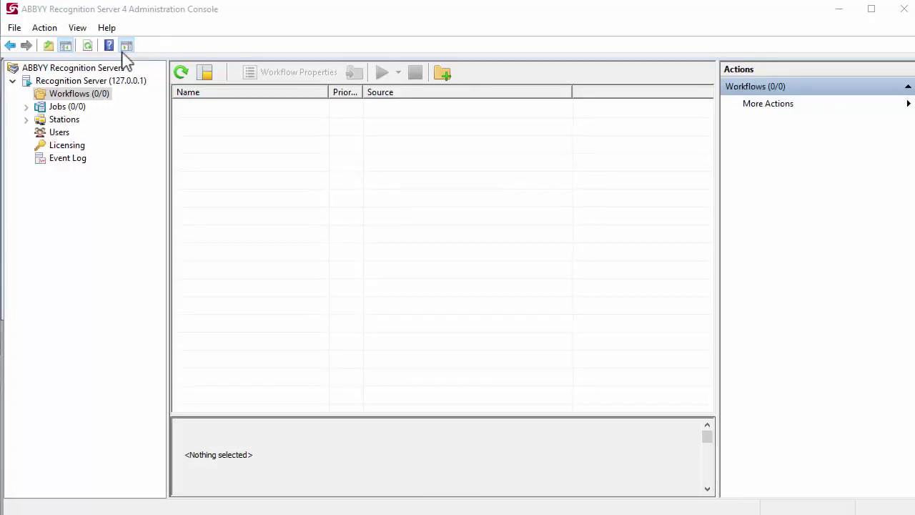
# Create a new workflow from the Workflows node's context menu.
pyautogui.rightClick(101, 94)
pyautogui.click(123, 105)
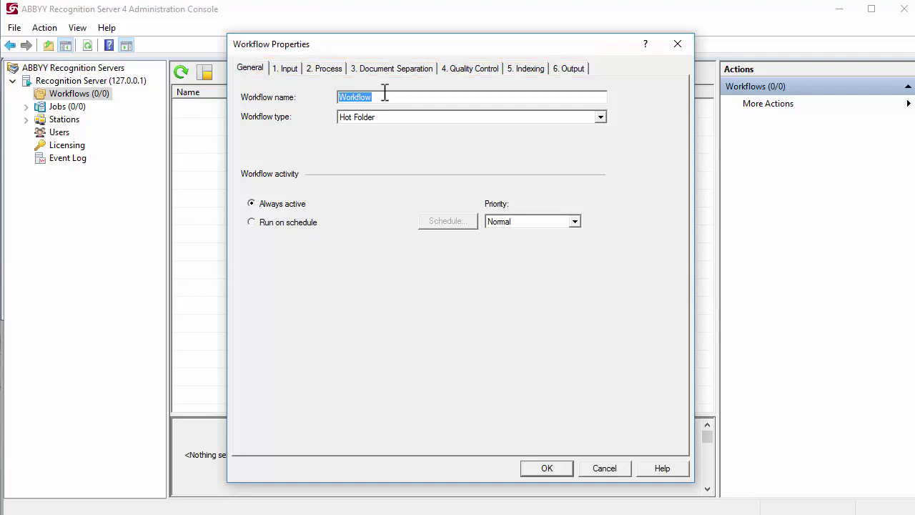
# Name the workflow 'Sharepoint archive normalization' and make it a Document Library workflow.
pyautogui.write('Sharepoint archive normalization')
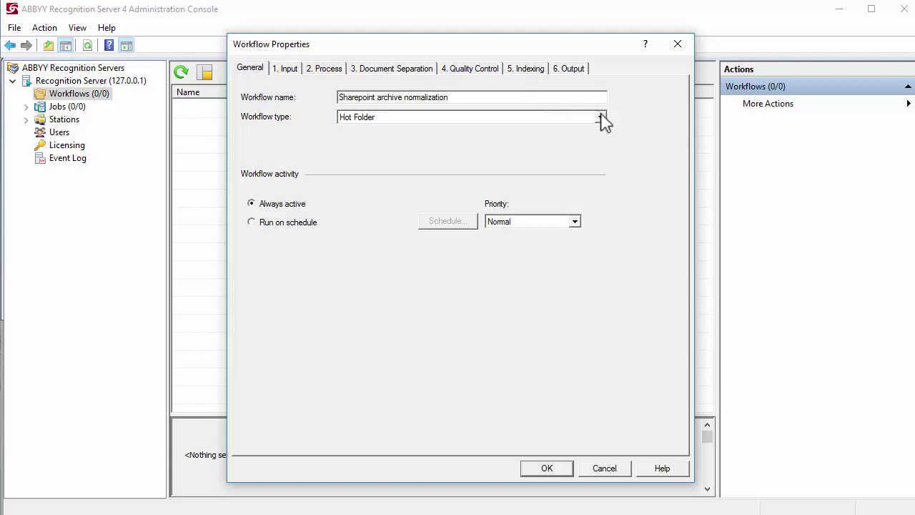
pyautogui.click(601, 116)
pyautogui.press('Escape')
pyautogui.press('Down')
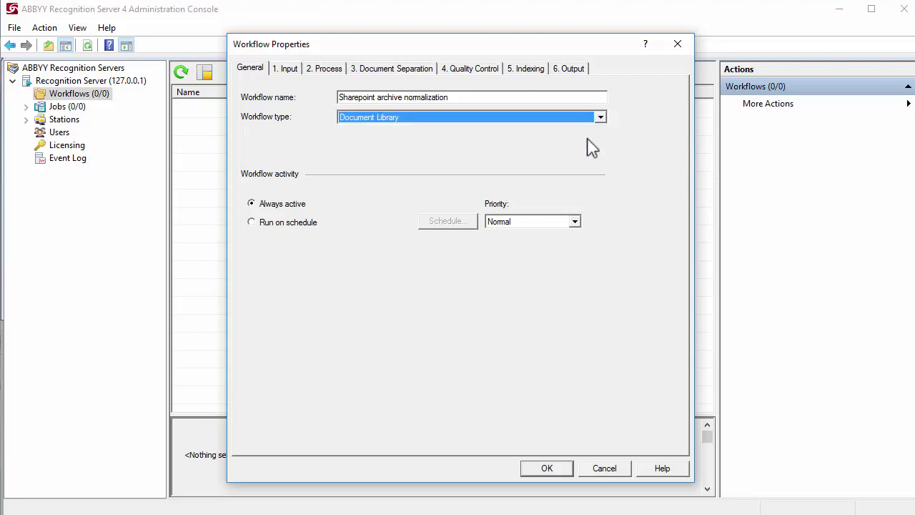
# Set the workflow input to SharePoint and enter the site address.
pyautogui.click(288, 69)
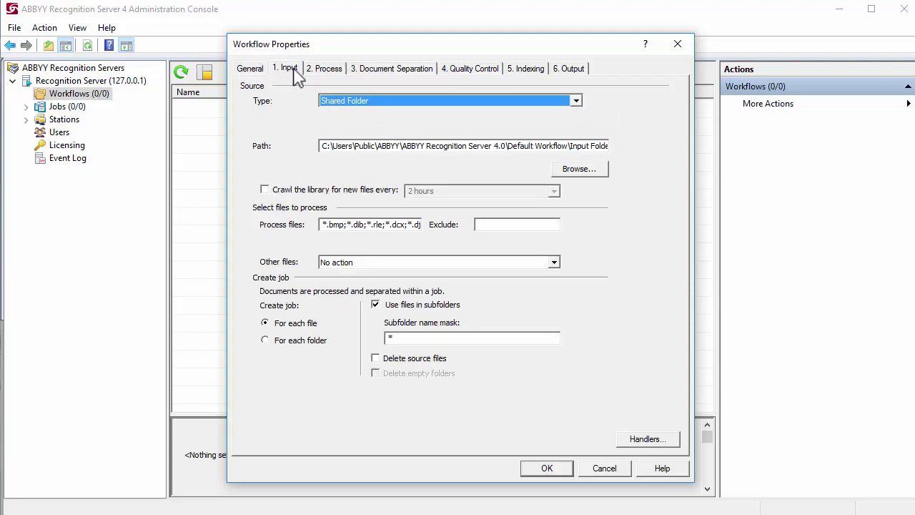
pyautogui.click(576, 101)
pyautogui.click(581, 132)
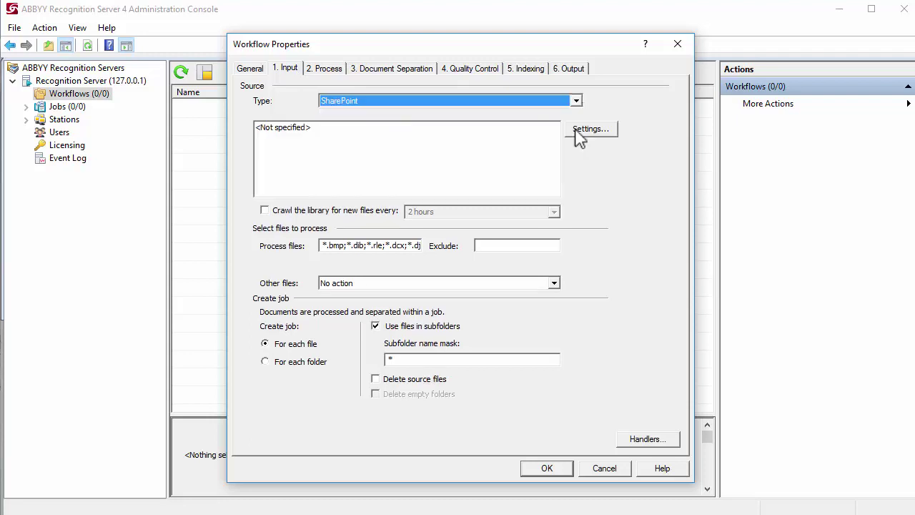
pyautogui.click(586, 129)
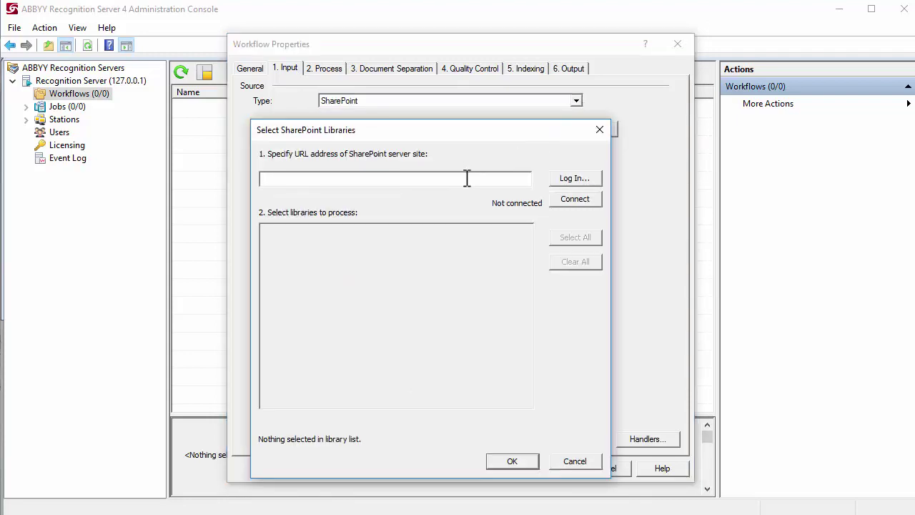
pyautogui.hotkey('ctrl', 'v')
# Sign in to SharePoint Online with the account login and password instead of Windows authentication.
pyautogui.click(570, 179)
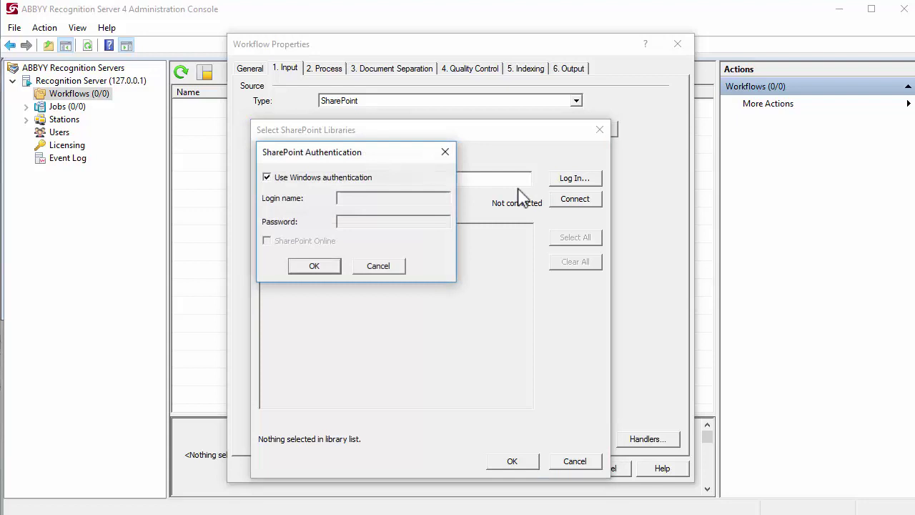
pyautogui.click(371, 181)
pyautogui.click(372, 198)
pyautogui.hotkey('ctrl', 'v')
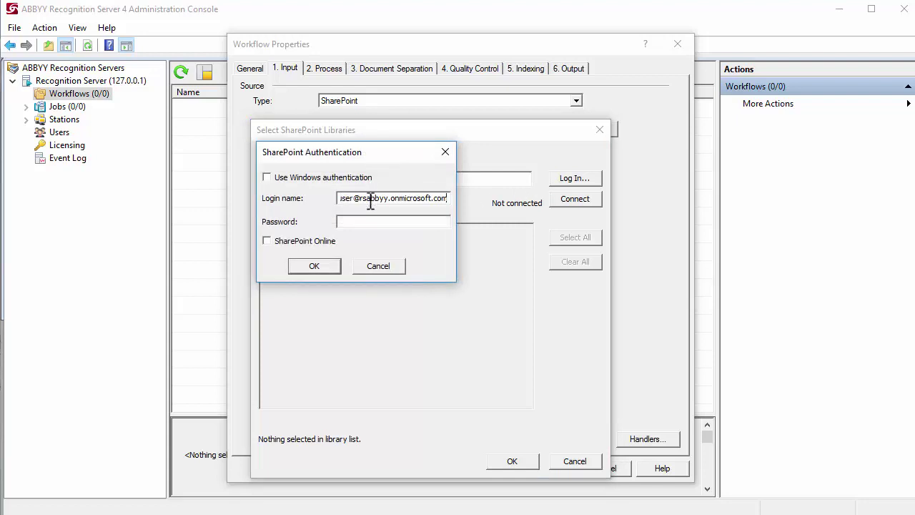
pyautogui.hotkey('ctrl', 'v')
pyautogui.click(328, 242)
pyautogui.click(328, 266)
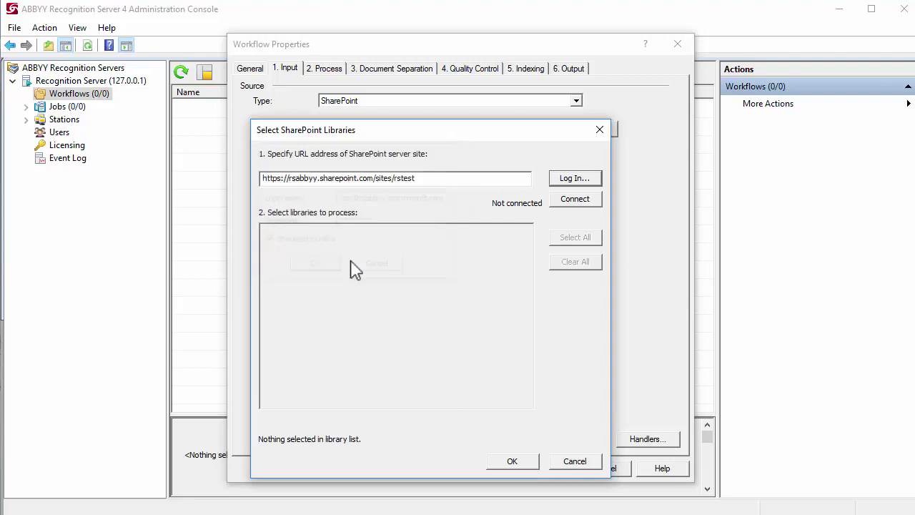
# Connect to the site and select the Sales Department library for processing.
pyautogui.click(569, 201)
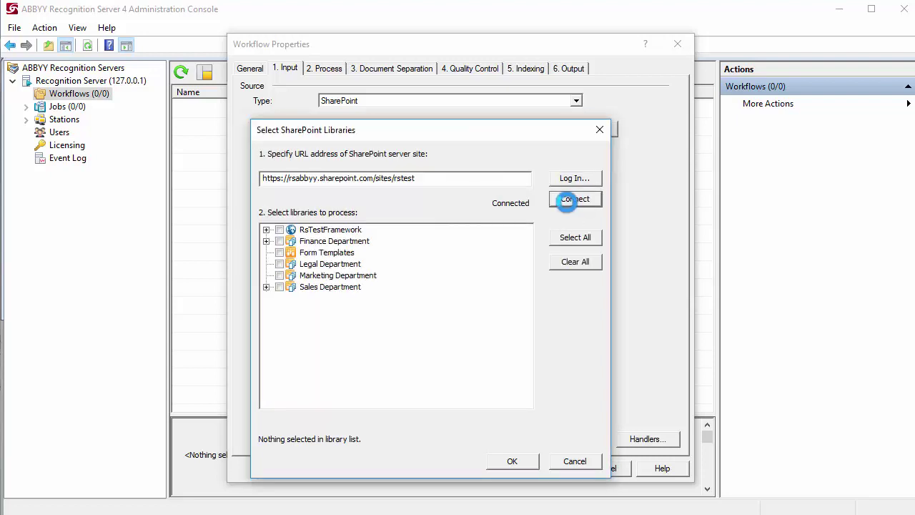
pyautogui.click(265, 287)
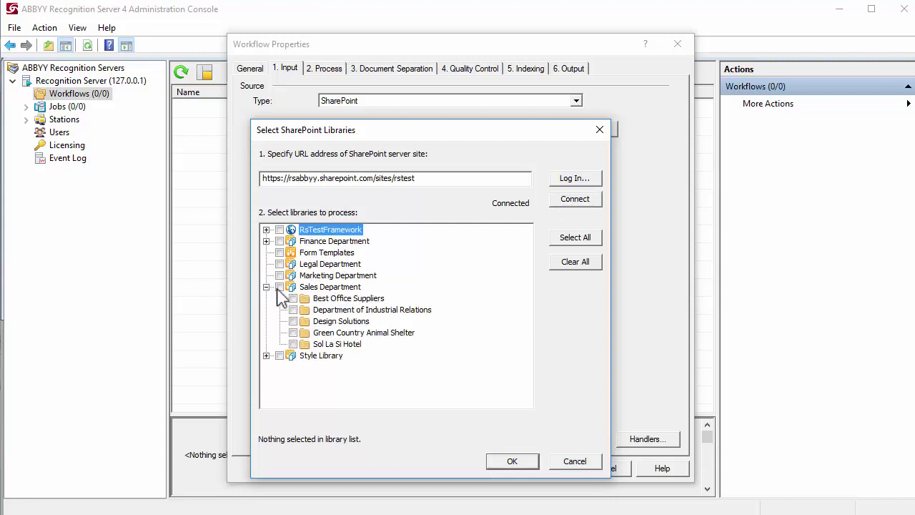
pyautogui.click(279, 287)
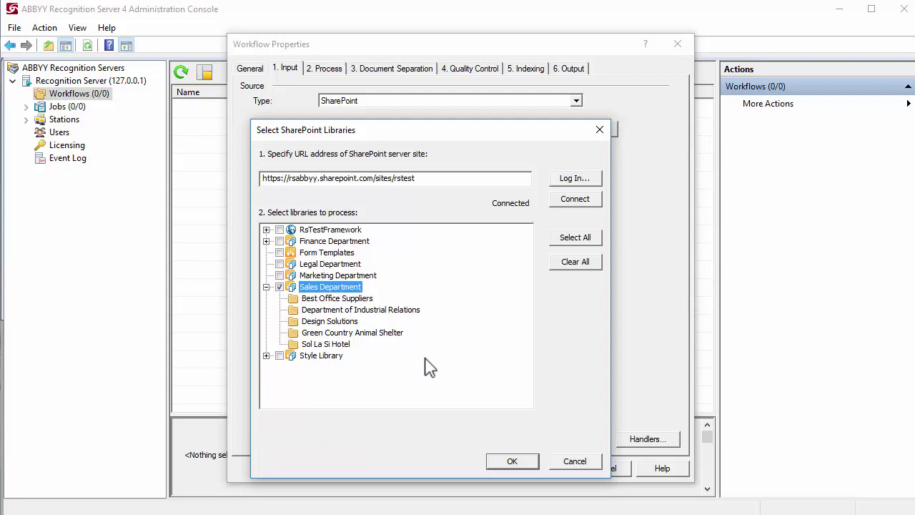
pyautogui.click(499, 461)
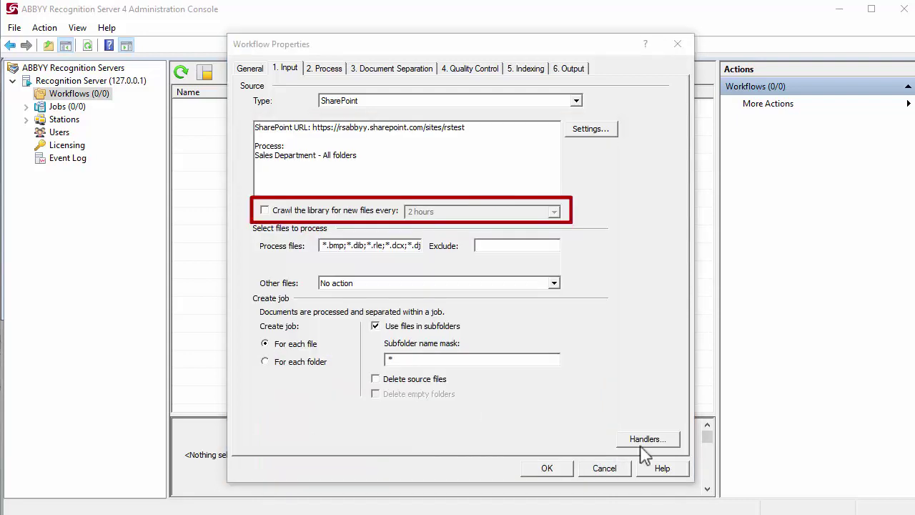
# Crawl the library for new files every 2 hours and set the Process files mask to *.*.
pyautogui.click(395, 211)
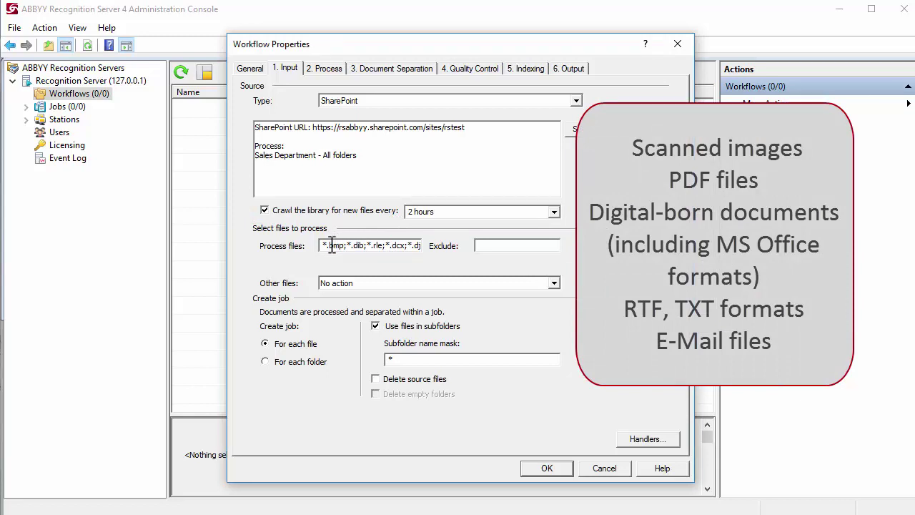
pyautogui.doubleClick(332, 246)
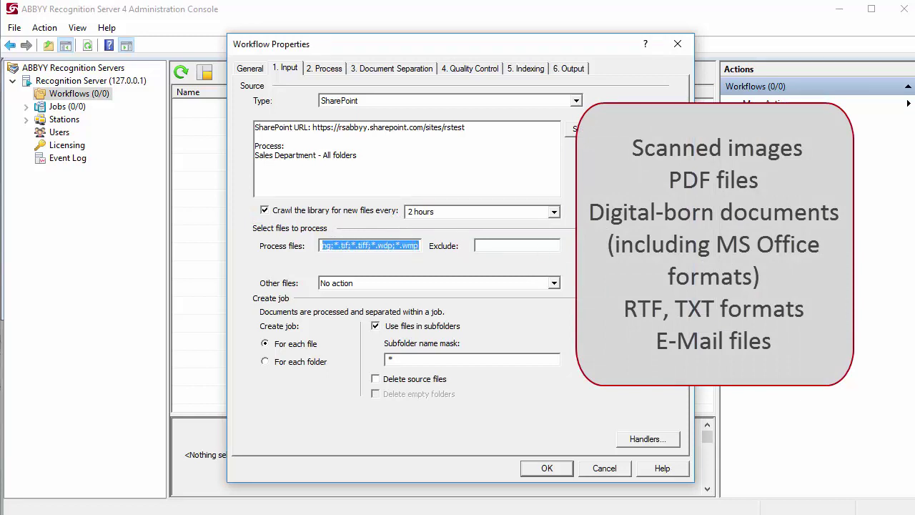
pyautogui.write('*.')
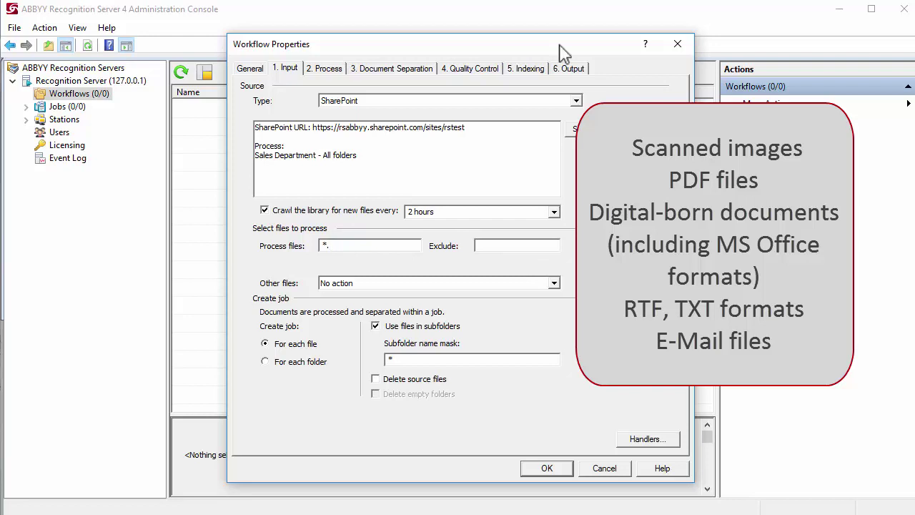
pyautogui.write('*')
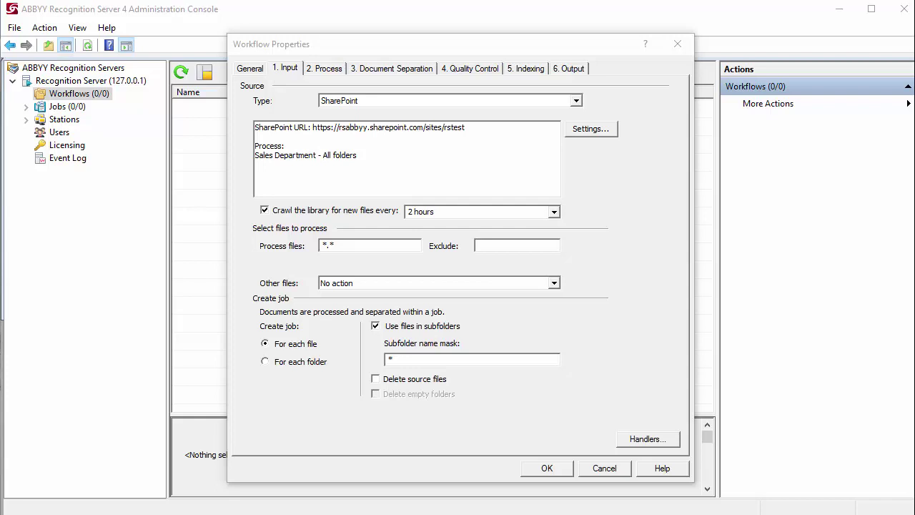
# Make the 'When Office File Is Received' handler open files with Microsoft Office.
pyautogui.click(647, 440)
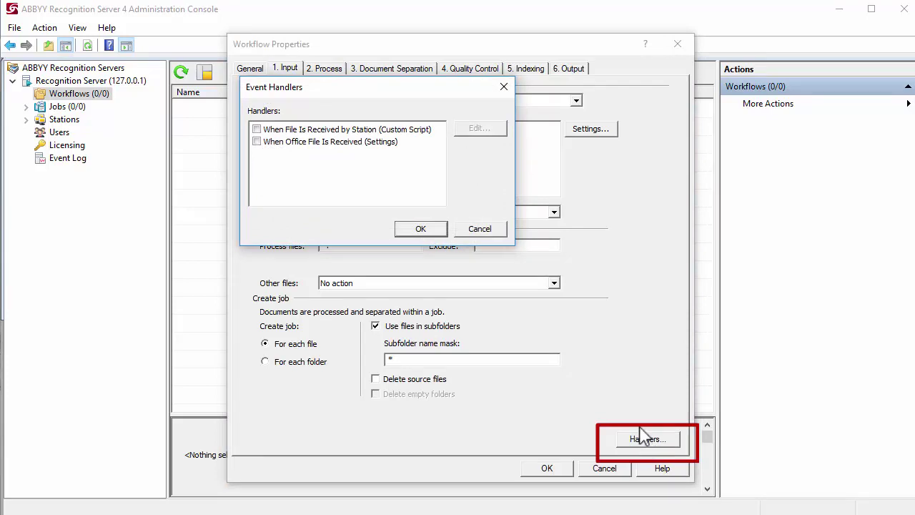
pyautogui.click(395, 143)
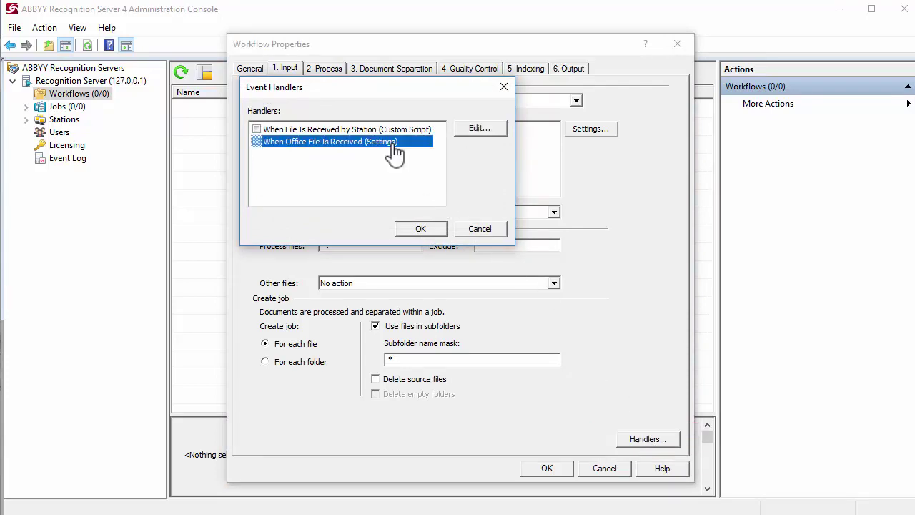
pyautogui.click(478, 133)
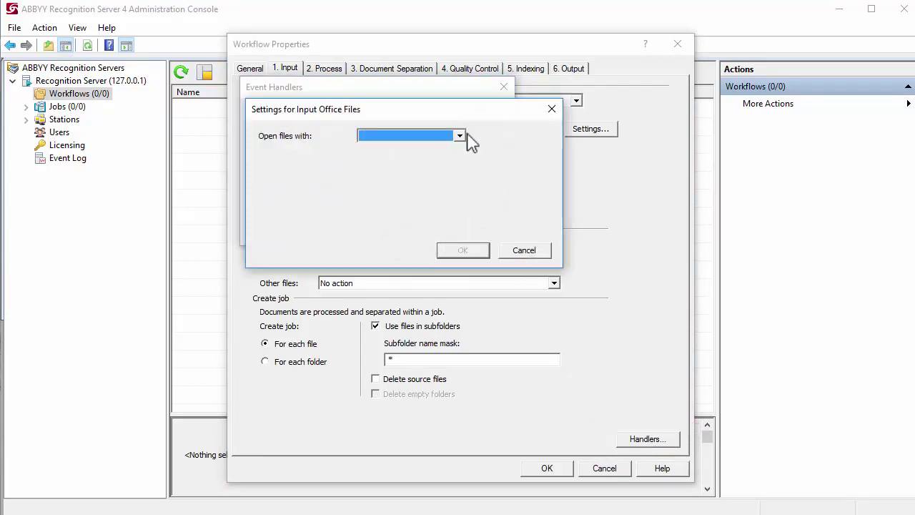
pyautogui.click(460, 137)
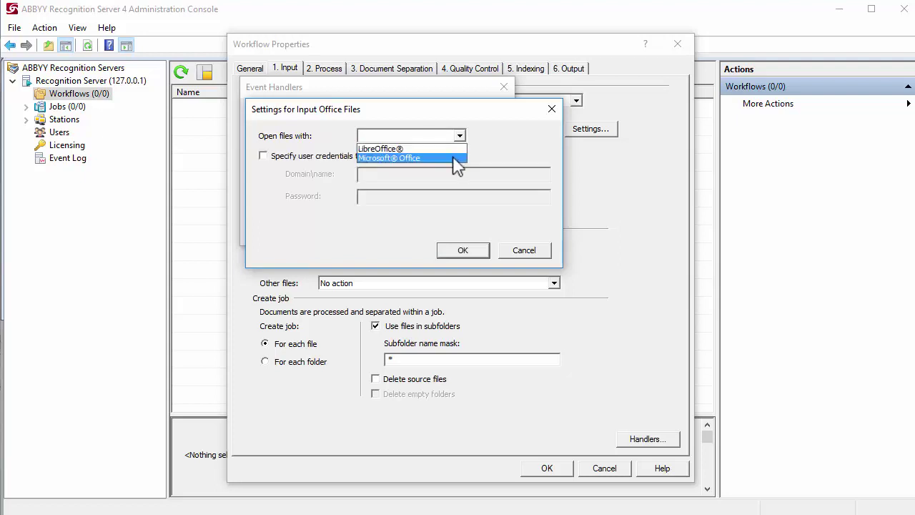
pyautogui.click(457, 159)
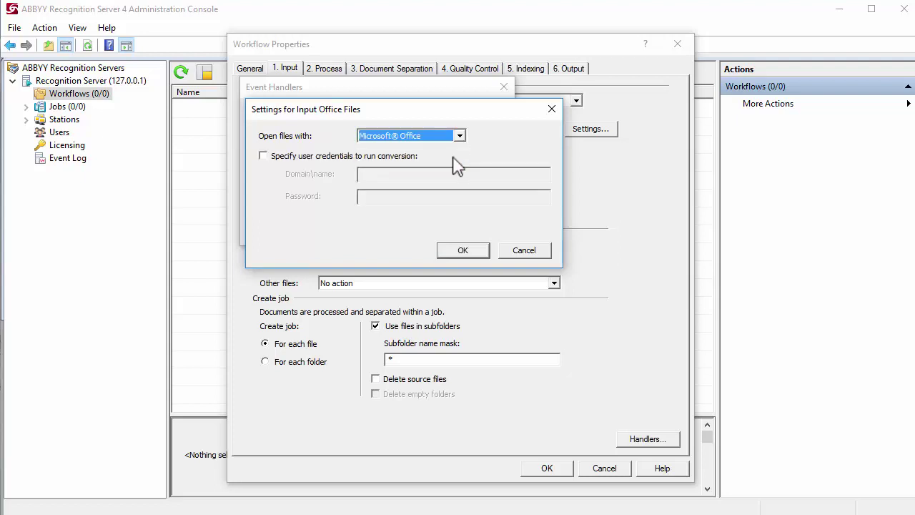
# Run Office conversion under the account's domain user name and password, and enable the handler.
pyautogui.click(415, 156)
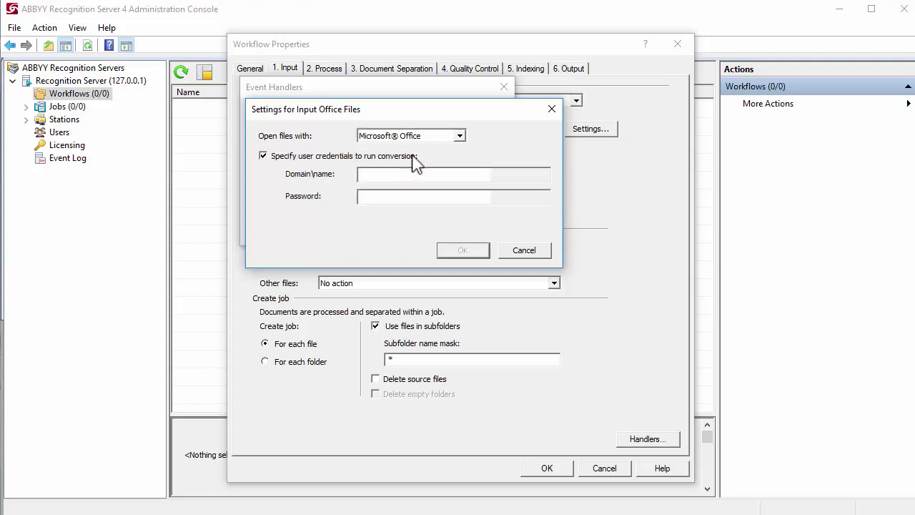
pyautogui.click(425, 174)
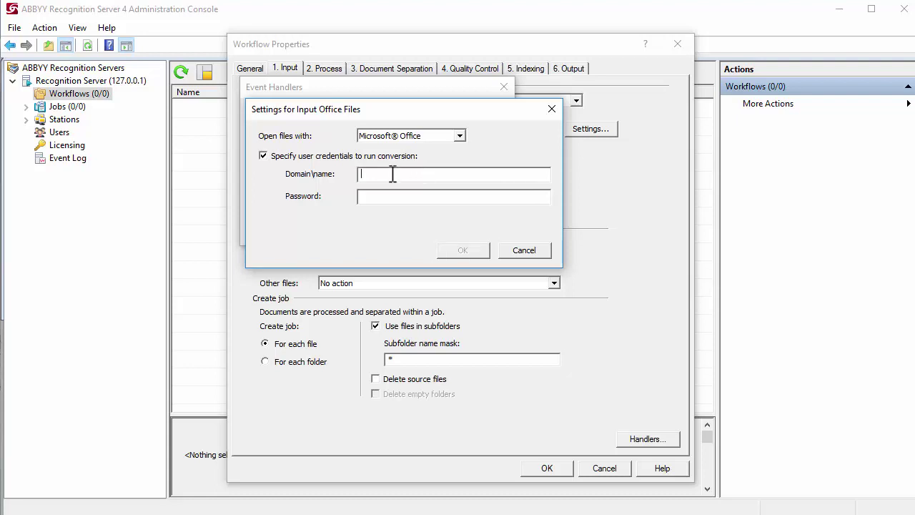
pyautogui.write('FINE shakirova')
pyautogui.click(363, 196)
pyautogui.write('************')
pyautogui.click(461, 250)
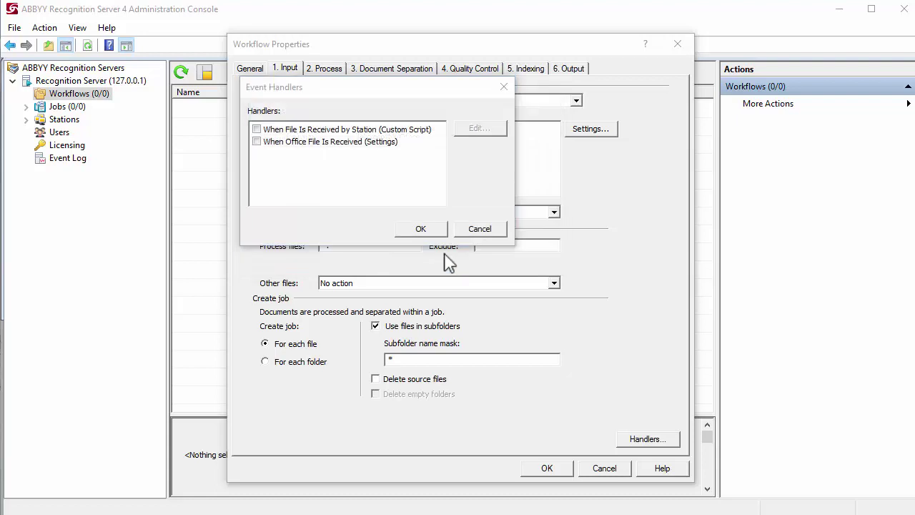
pyautogui.click(256, 142)
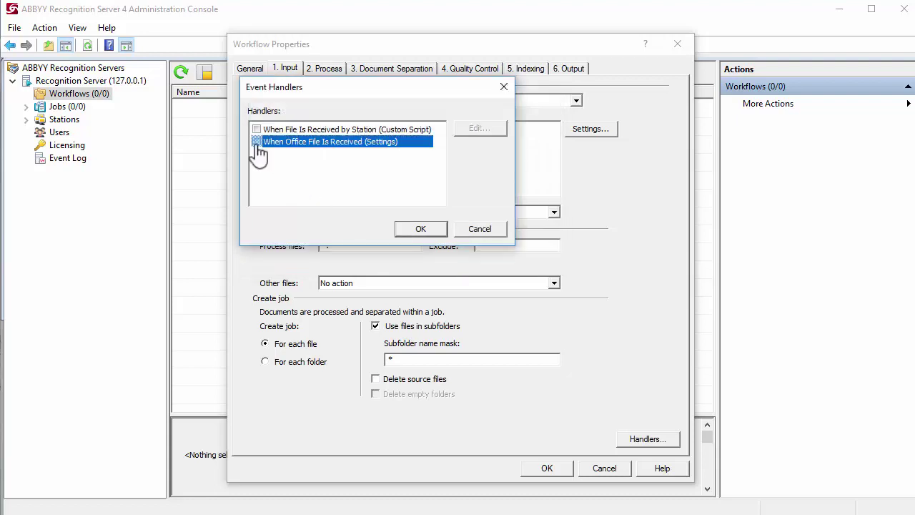
pyautogui.click(431, 229)
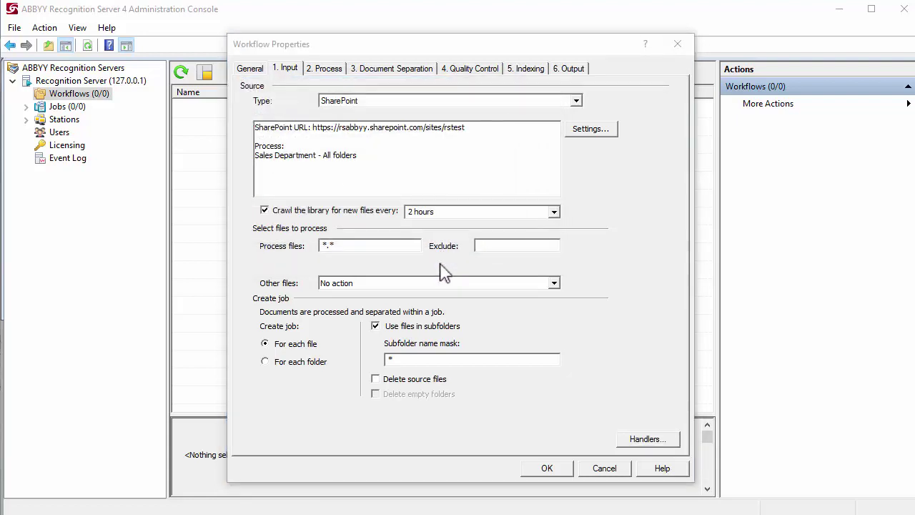
# Turn on deleting source files and confirm English is the document language.
pyautogui.click(436, 381)
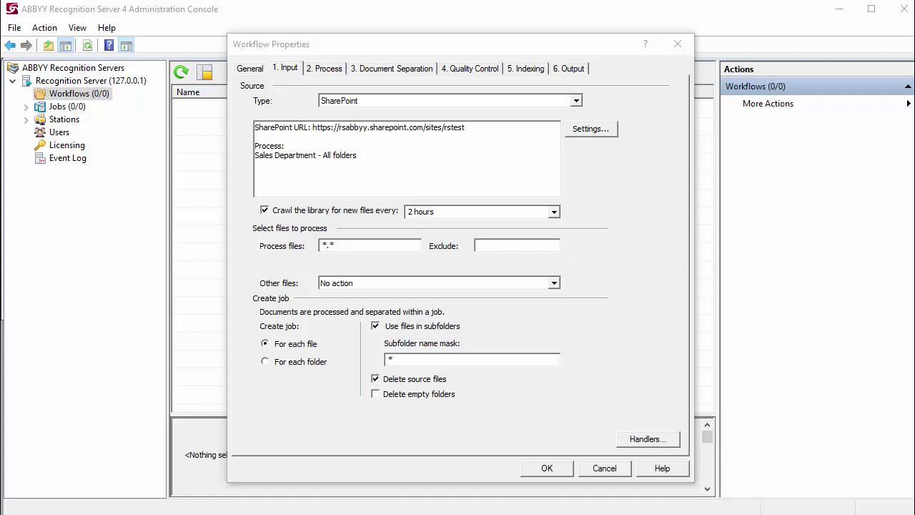
pyautogui.click(323, 68)
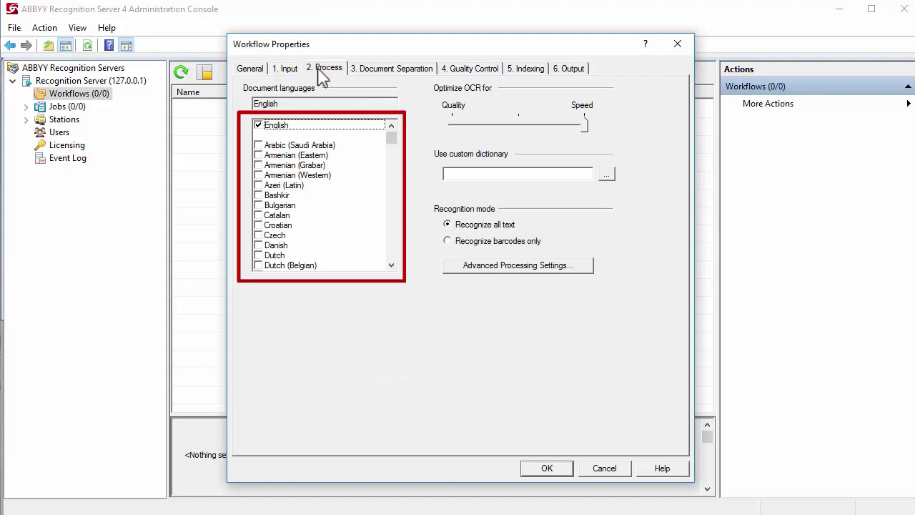
# Stop saving source images and switch the PDF output format to PDF/A Document.
pyautogui.click(567, 71)
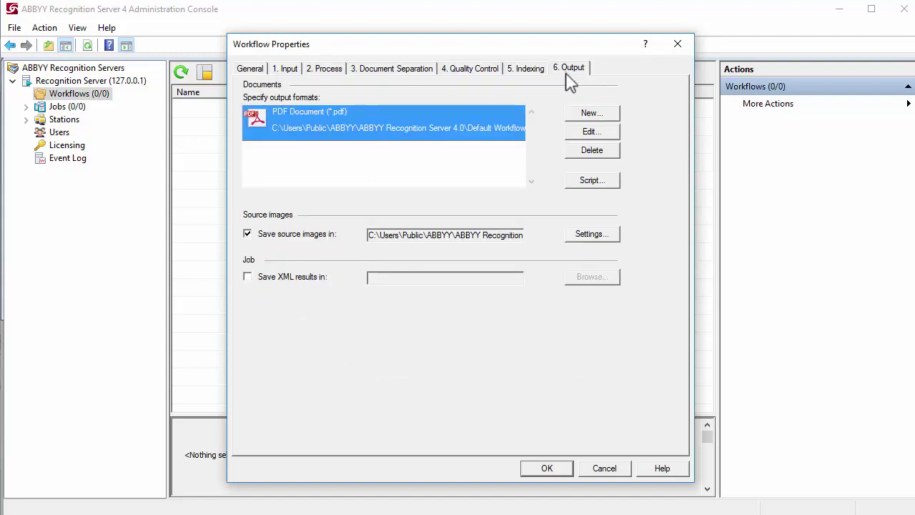
pyautogui.click(314, 230)
pyautogui.doubleClick(349, 145)
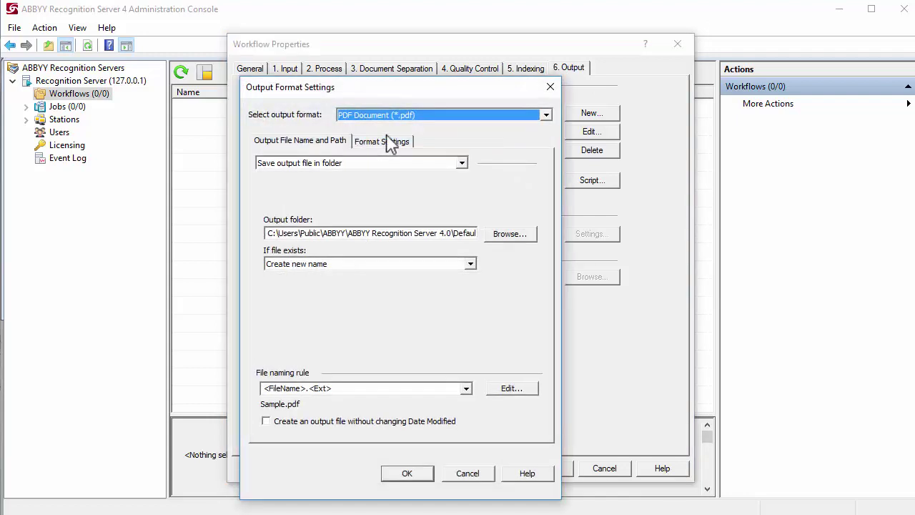
pyautogui.click(546, 116)
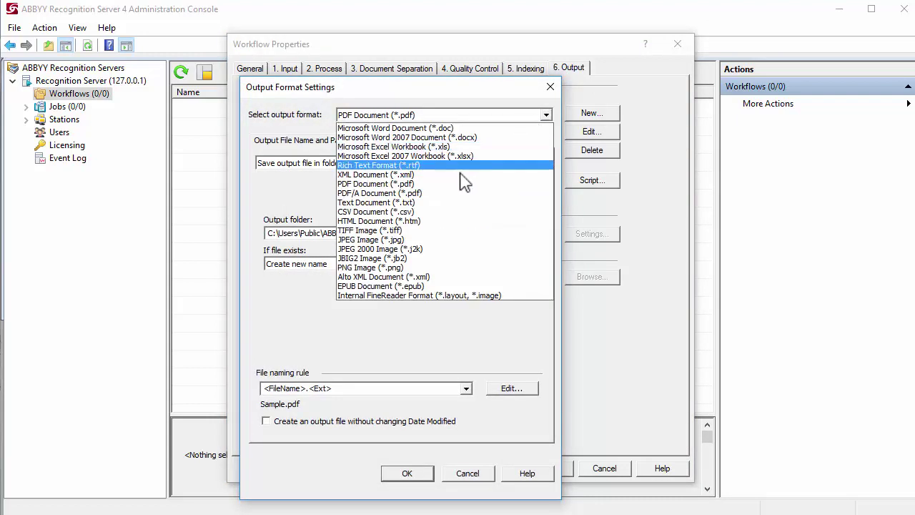
pyautogui.click(447, 198)
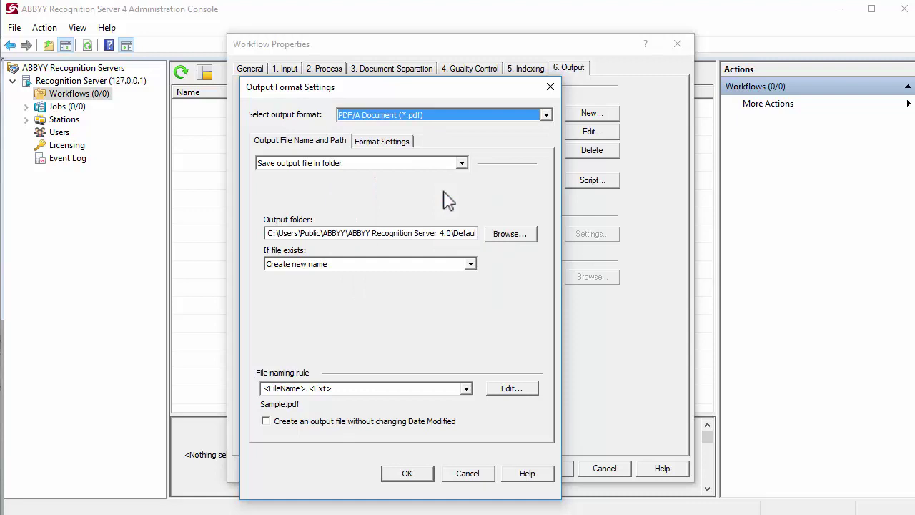
# Keep PDF/A-1a, enable MRC compression, and leave PDFs with high-quality text unmodified.
pyautogui.click(387, 142)
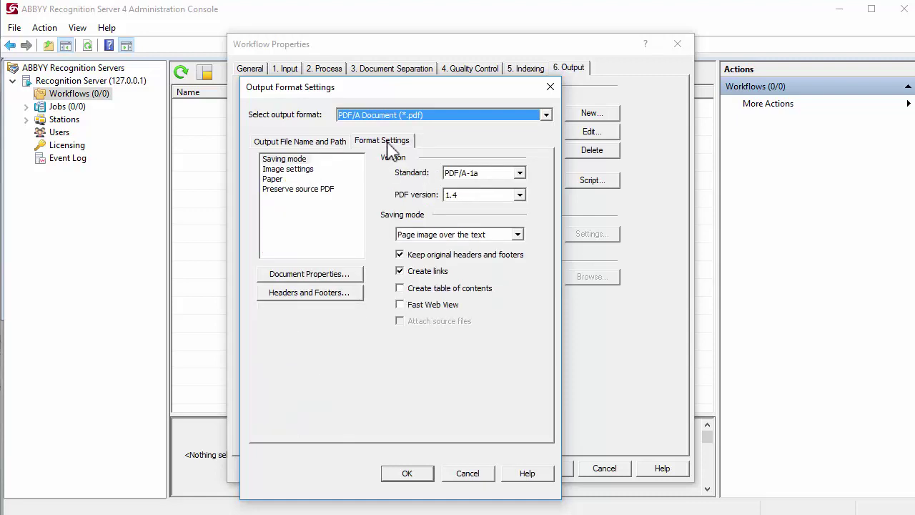
pyautogui.click(520, 173)
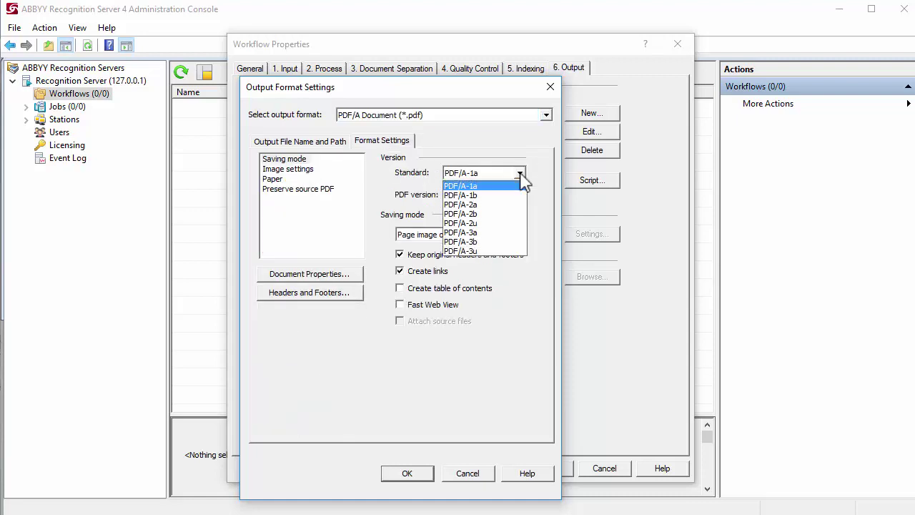
pyautogui.click(521, 175)
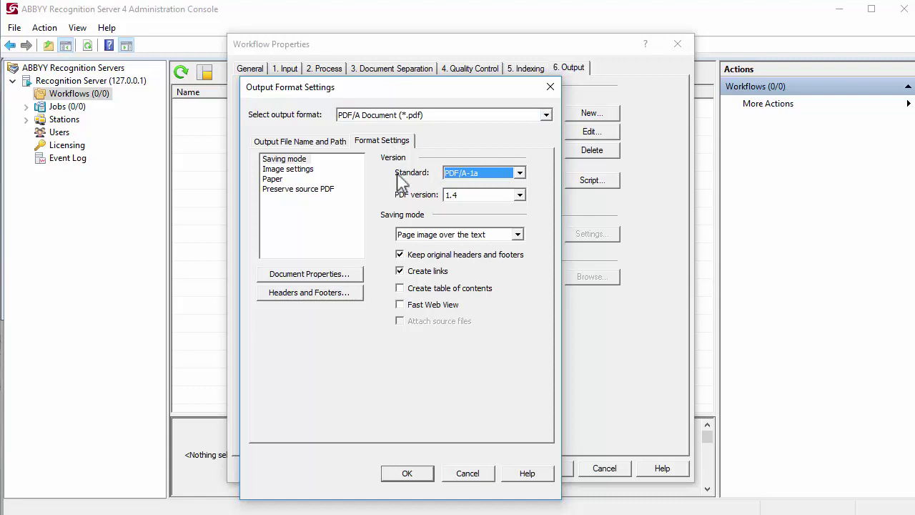
pyautogui.click(296, 170)
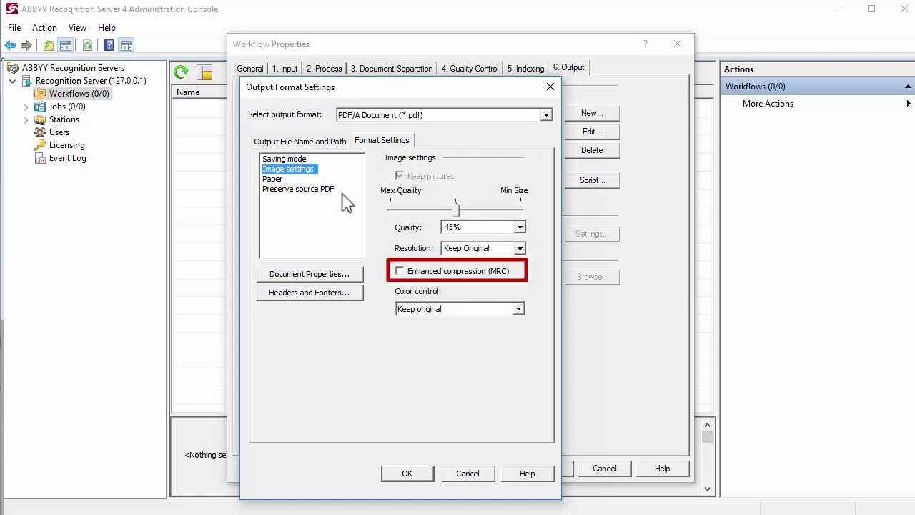
pyautogui.click(400, 272)
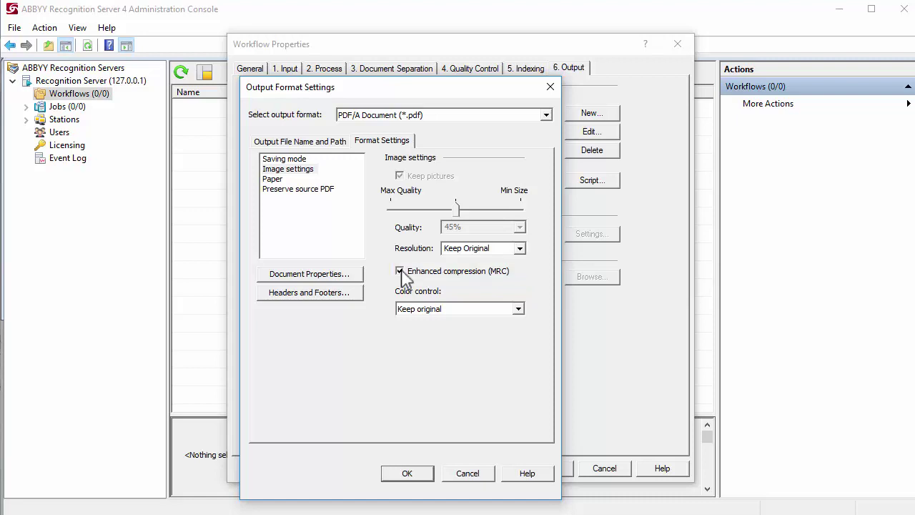
pyautogui.click(281, 190)
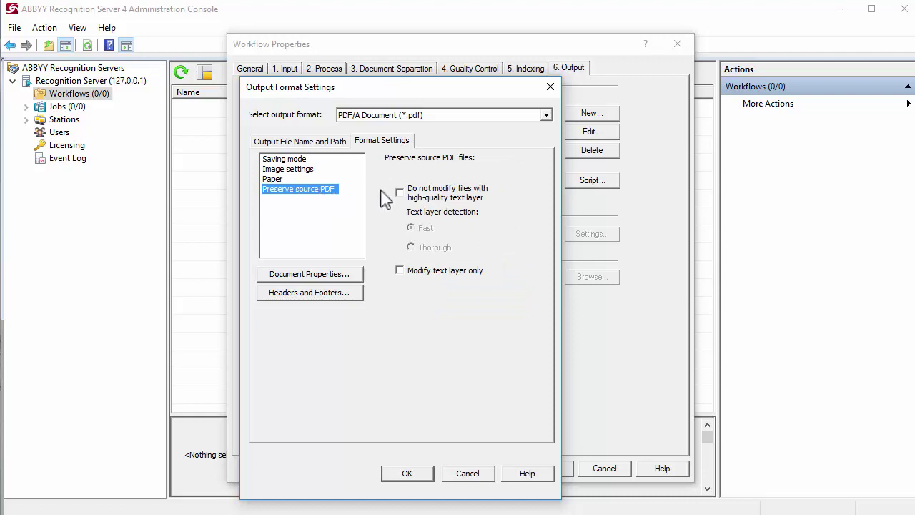
pyautogui.click(398, 191)
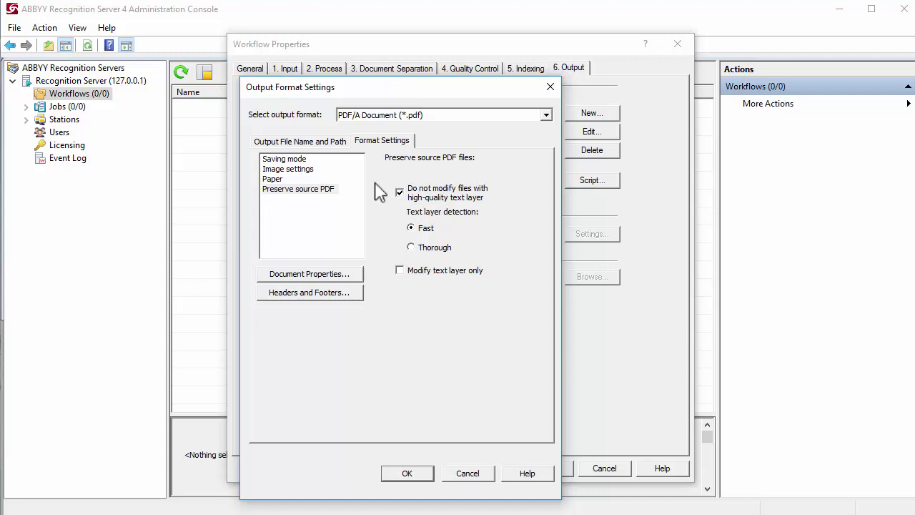
# Set output to 'Save output file in source library', enable Back up source files, and create backup content types.
pyautogui.click(337, 146)
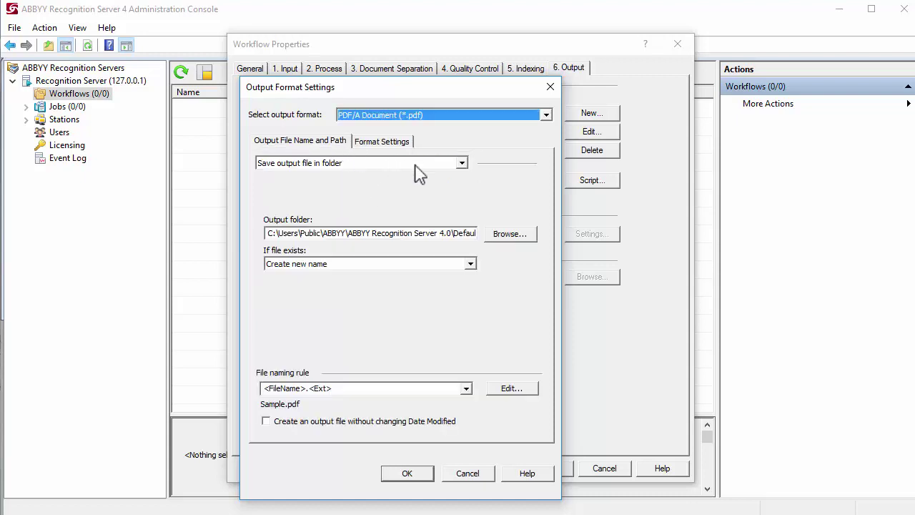
pyautogui.click(461, 163)
pyautogui.click(431, 194)
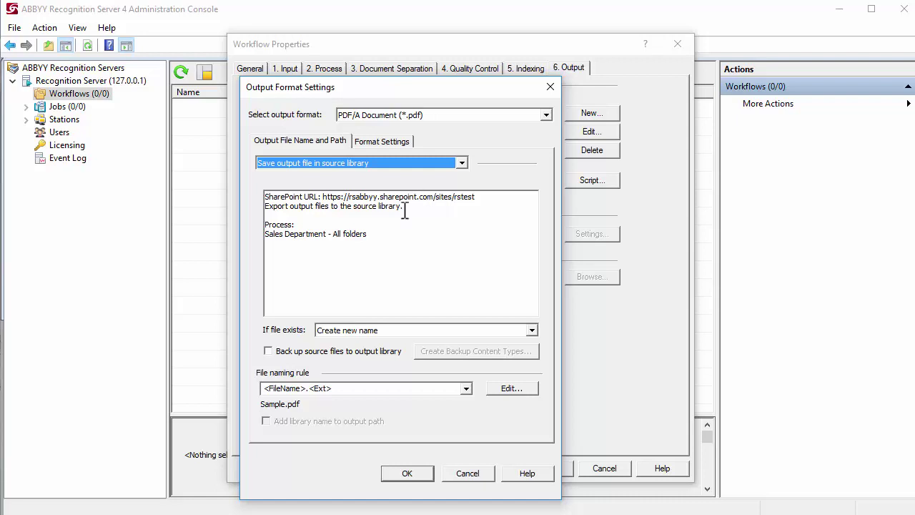
pyautogui.click(309, 350)
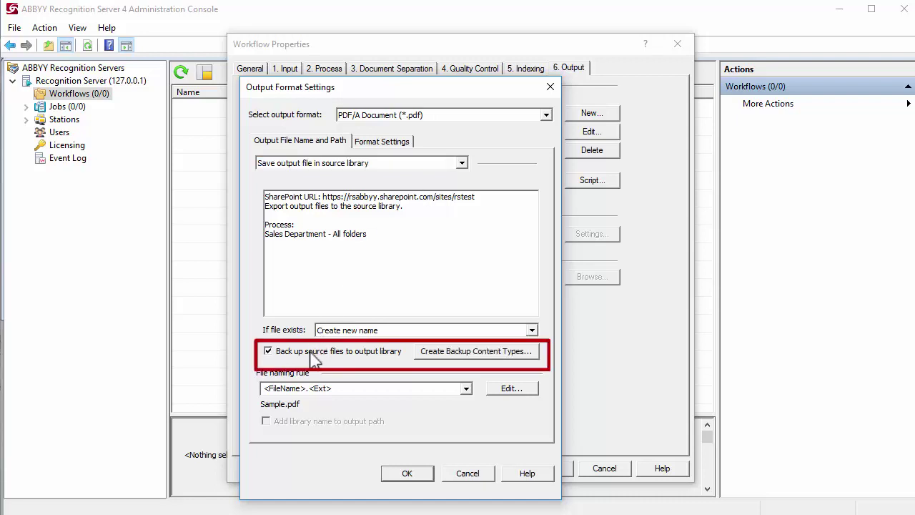
pyautogui.click(426, 357)
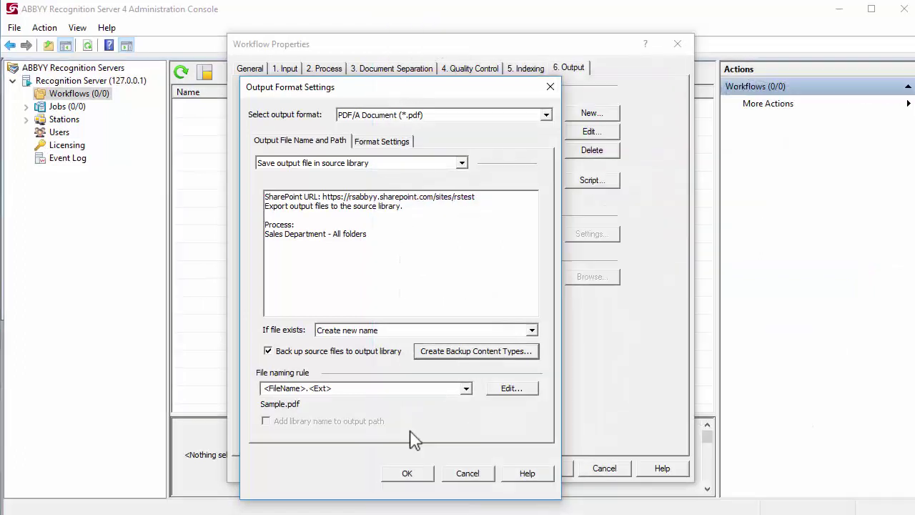
# Confirm the PDF/A settings, save the Sharepoint archive normalization workflow, and start it running.
pyautogui.click(408, 474)
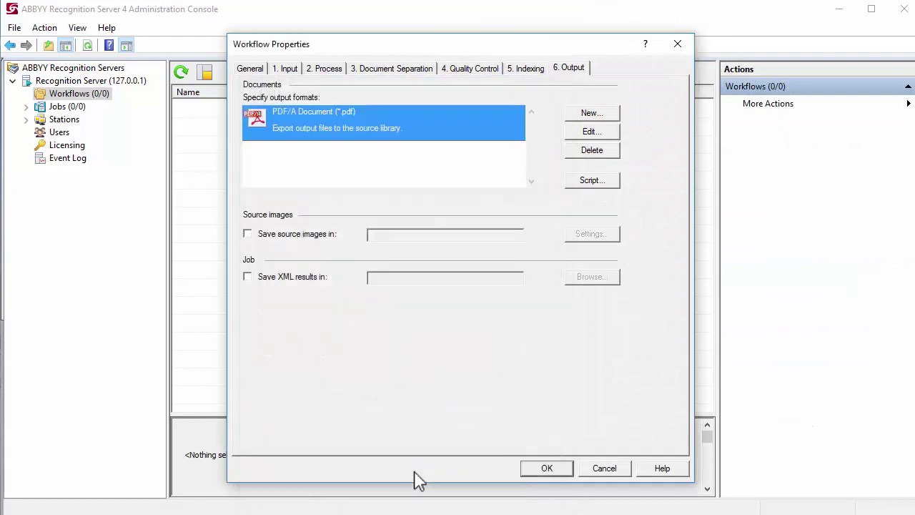
pyautogui.click(533, 472)
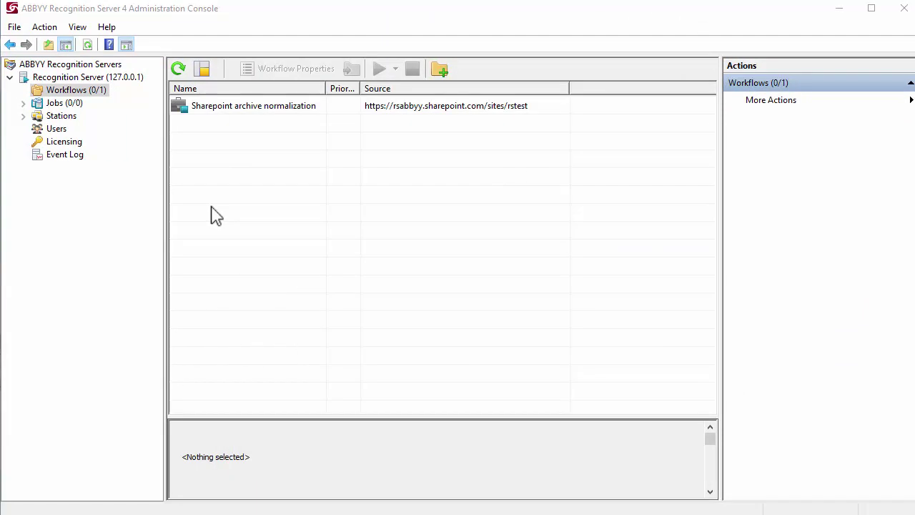
pyautogui.click(229, 112)
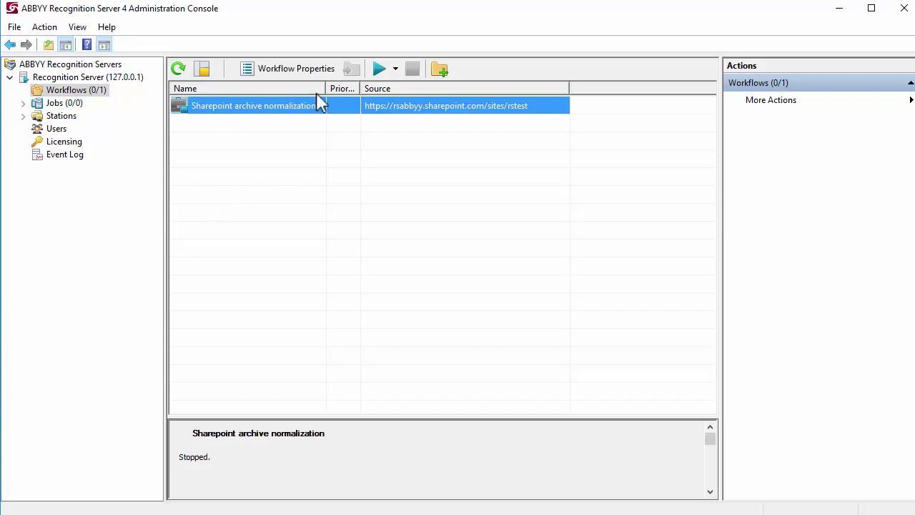
pyautogui.click(378, 69)
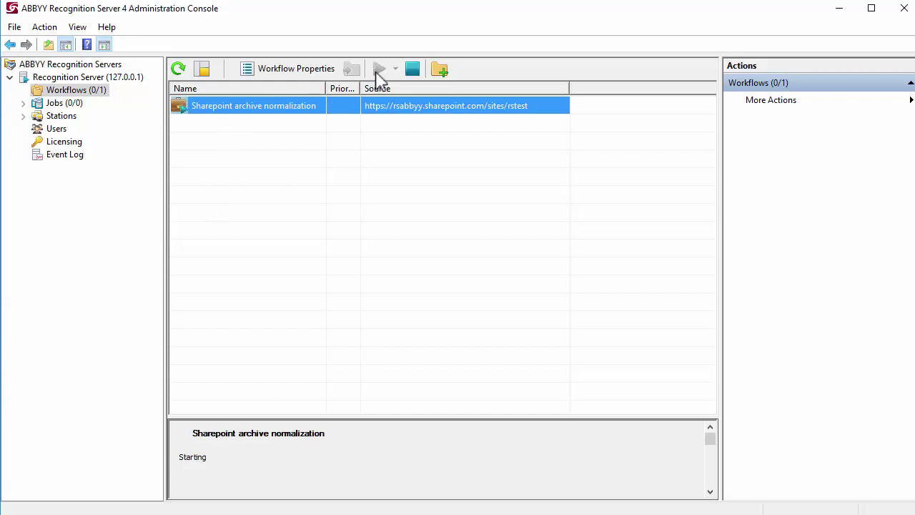